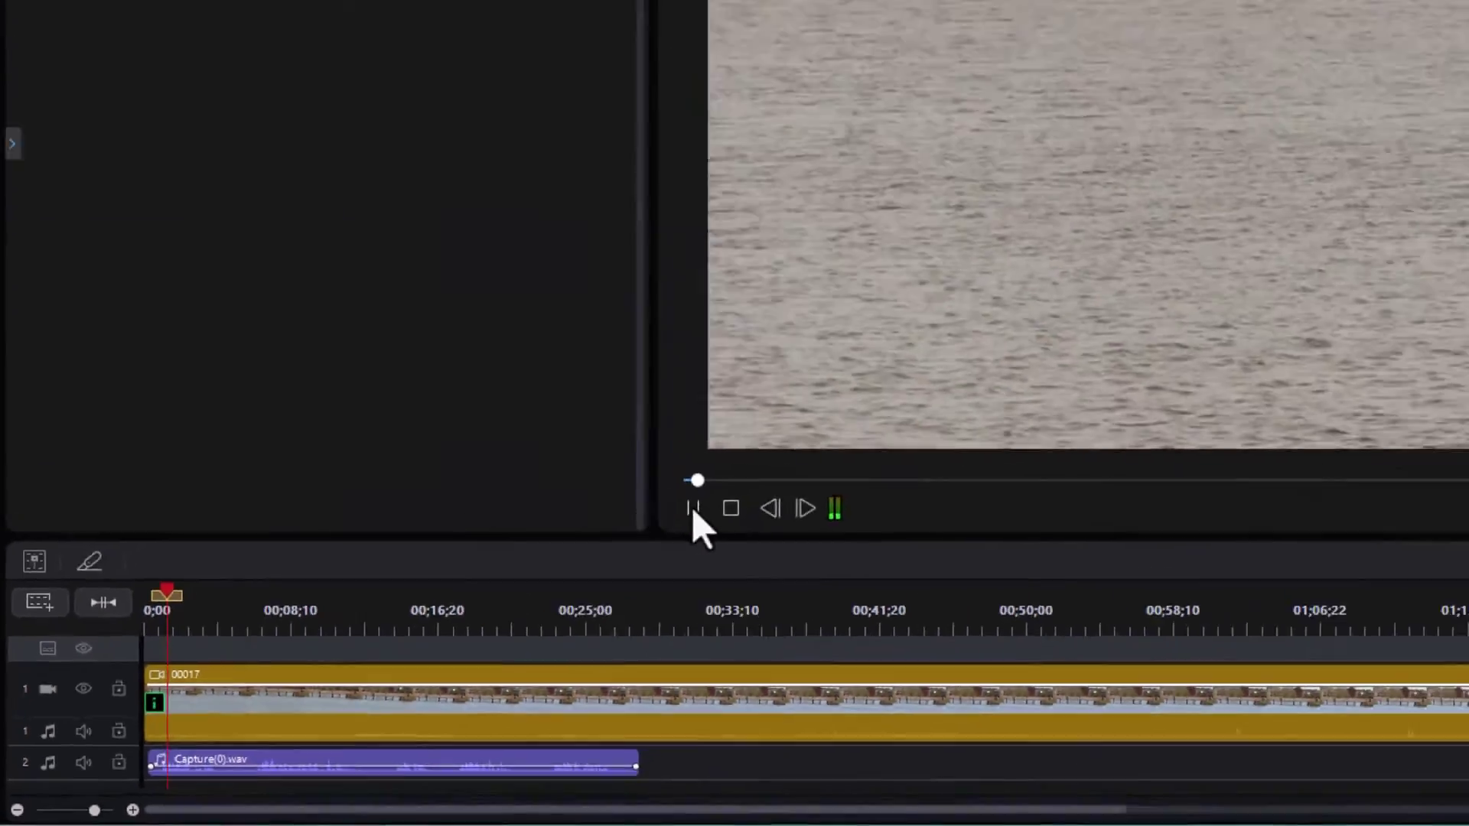
Step: Play the opening of the timeline to review the video with its recorded narration
click(516, 586)
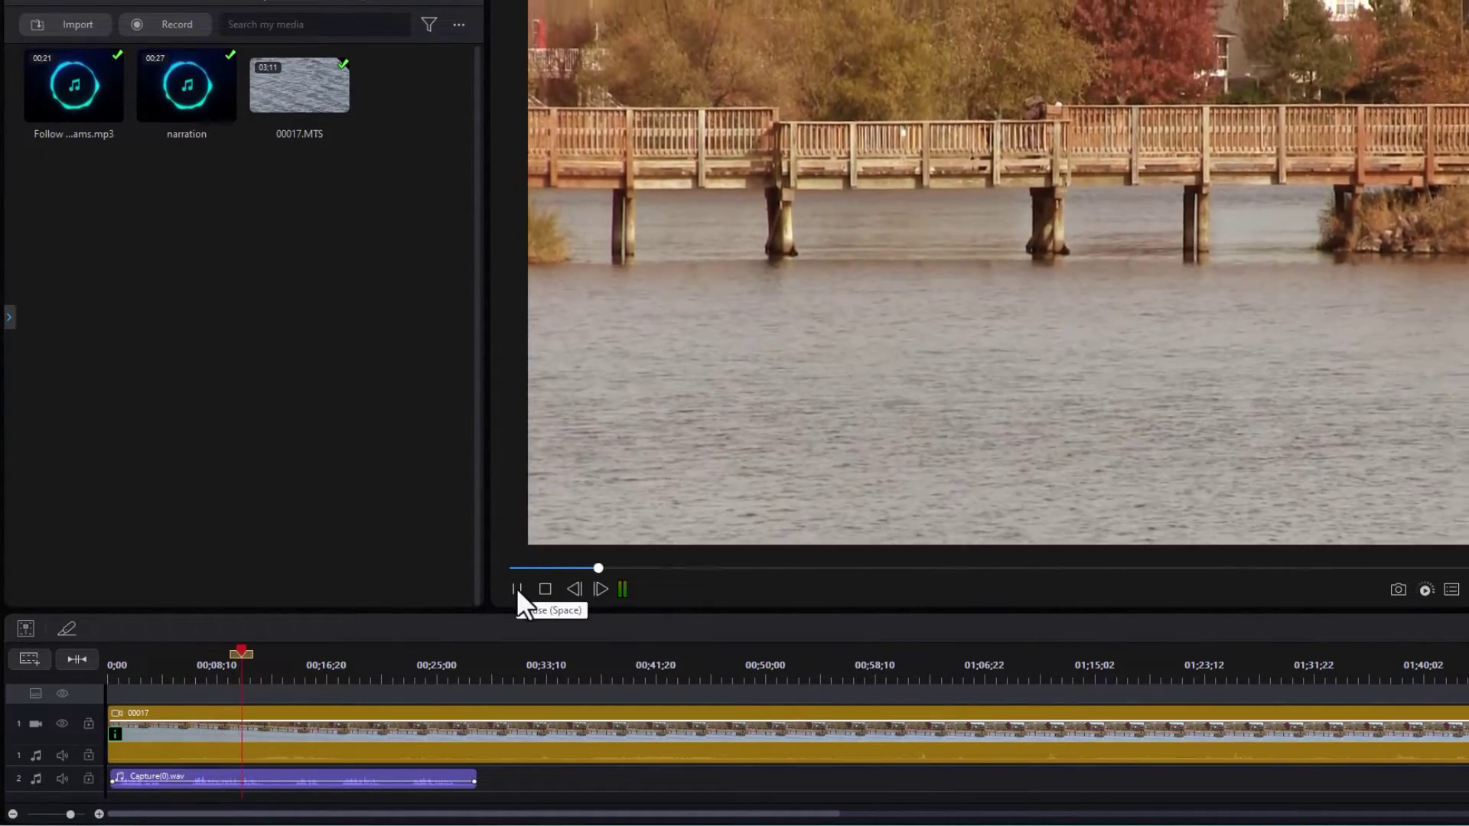
click(516, 587)
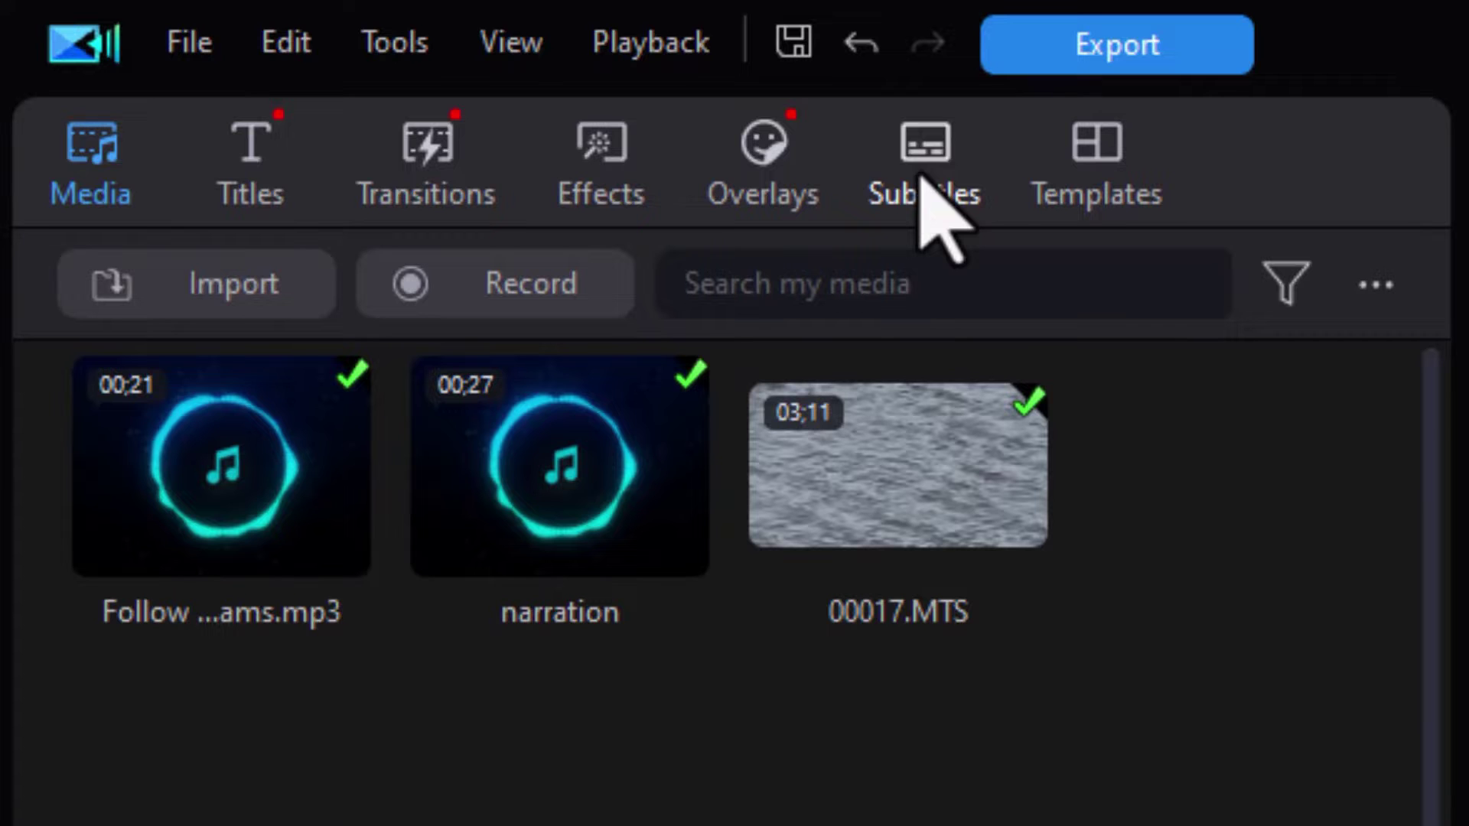
Step: Generate subtitles with AI Speech to Text from Audio Track 2 in English, with punctuation included
click(924, 172)
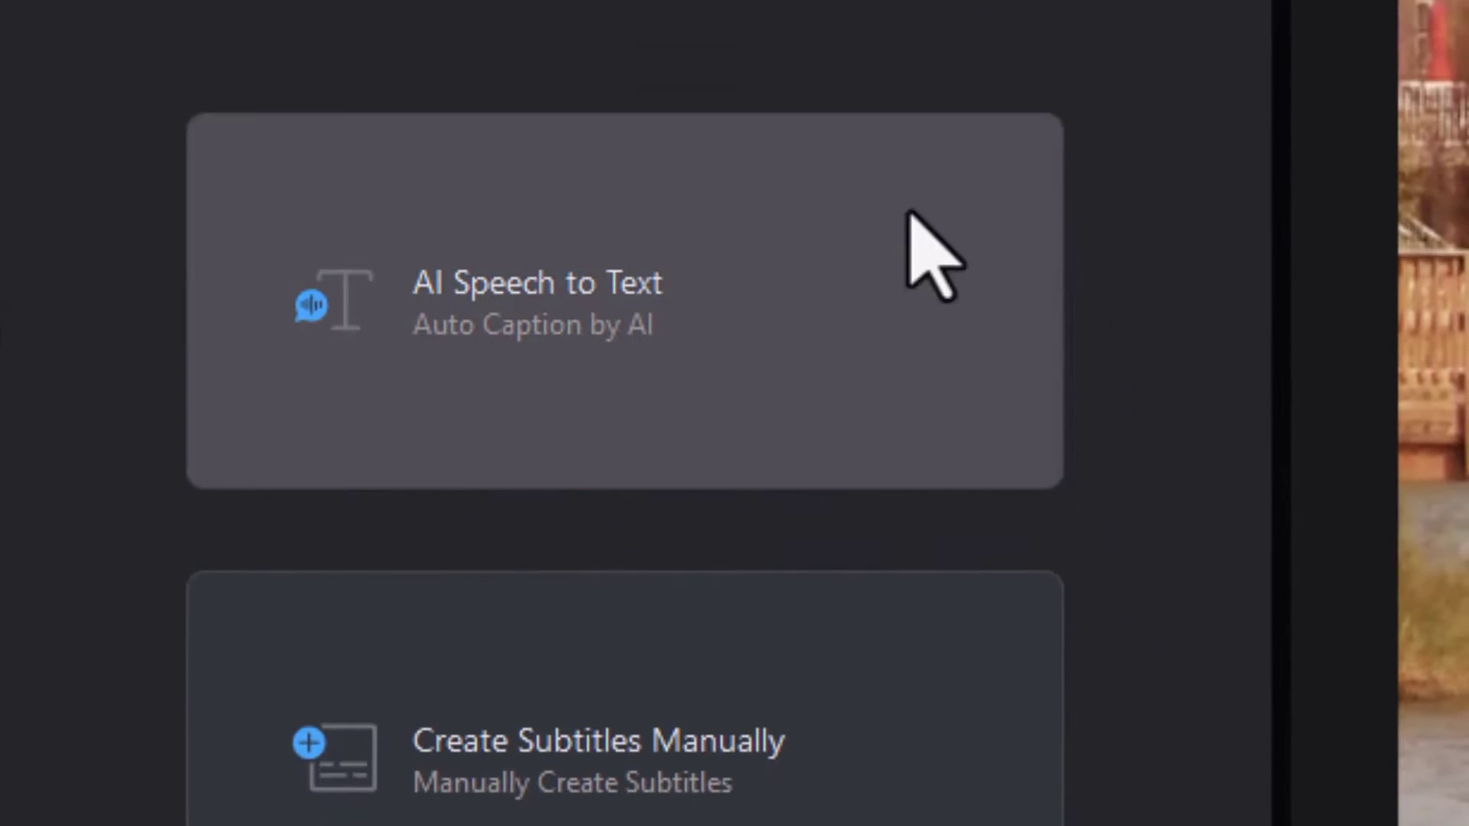
click(711, 313)
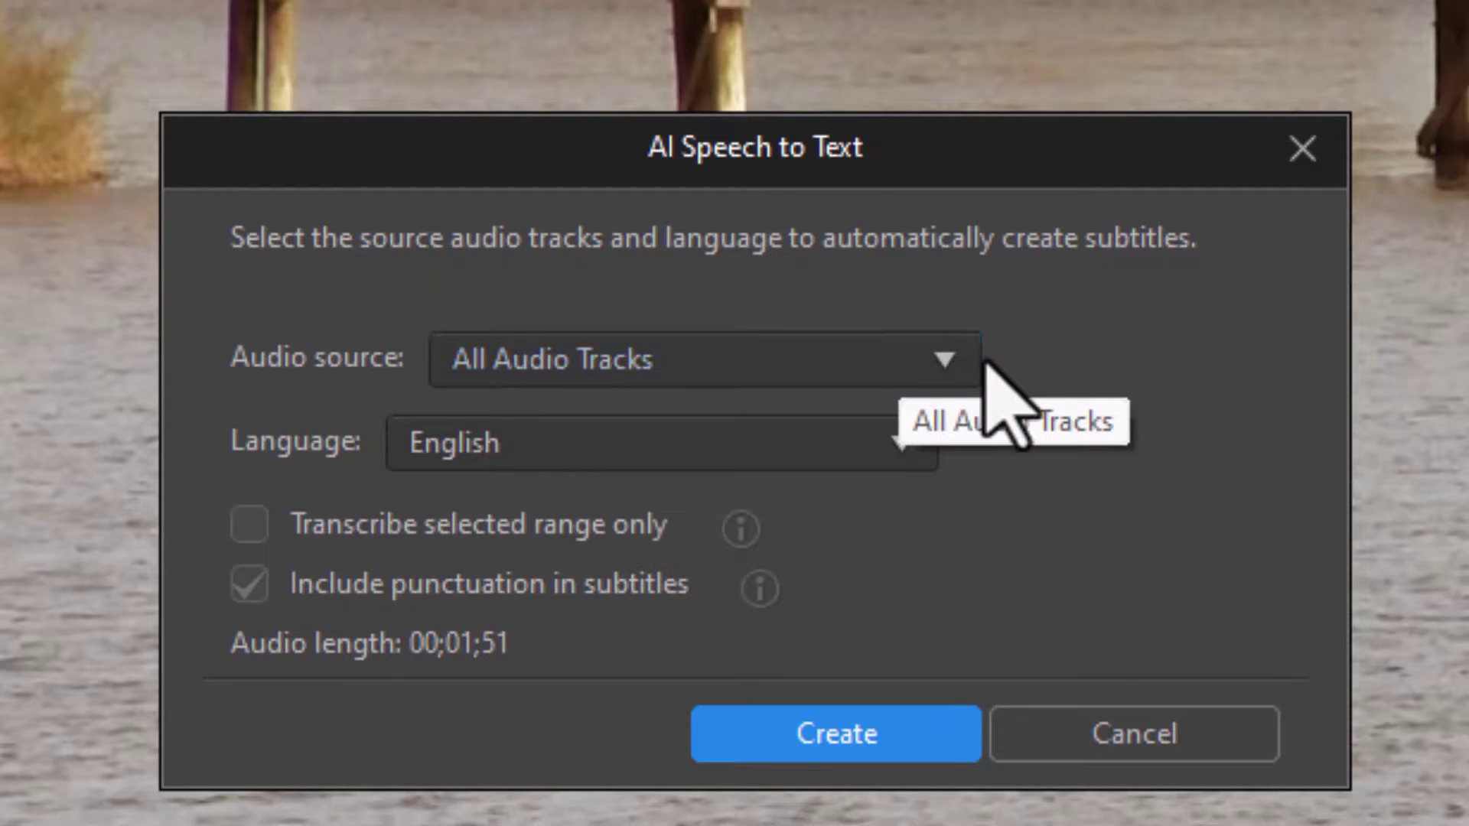
click(962, 360)
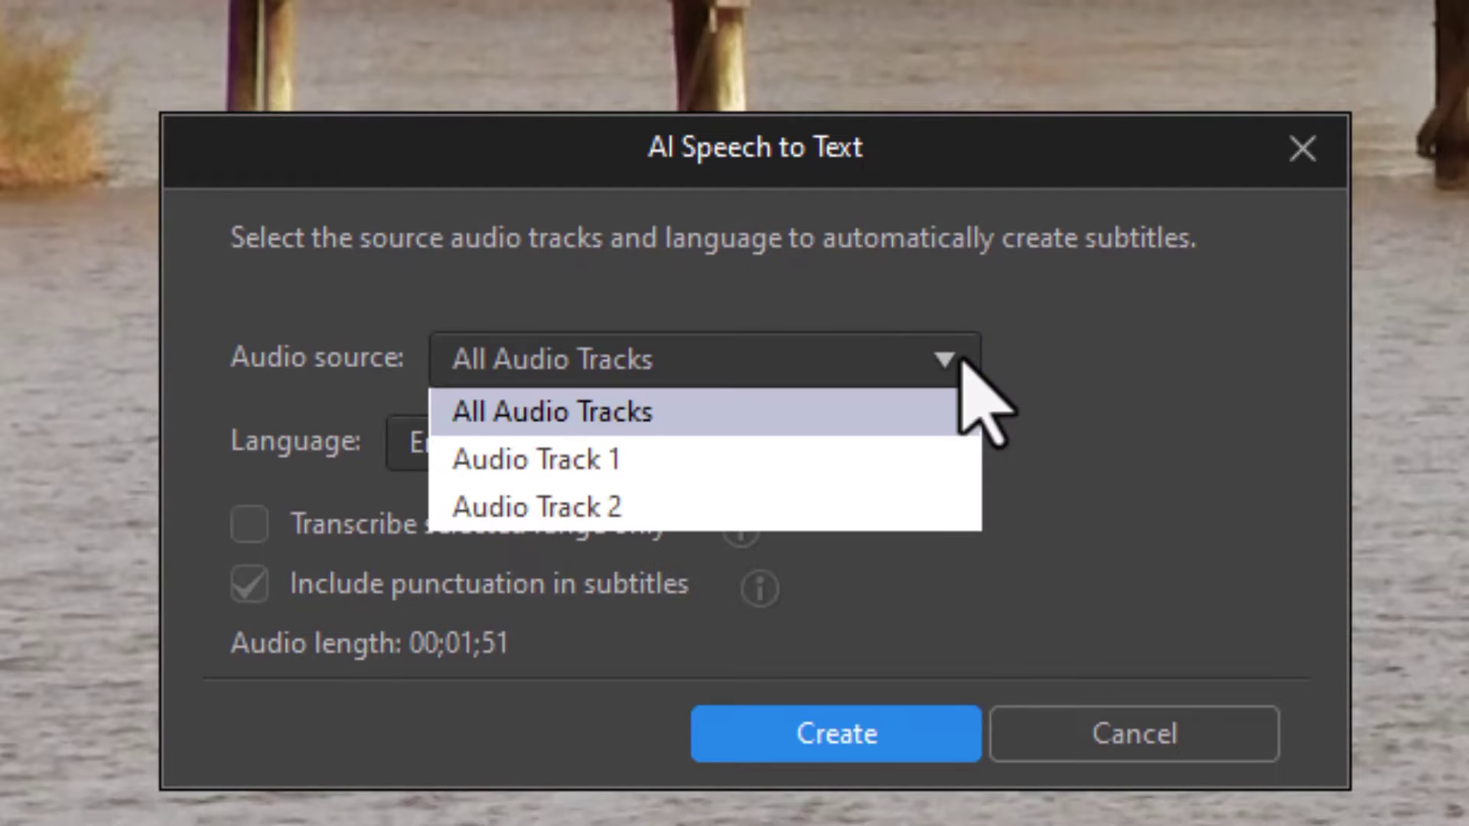
click(861, 511)
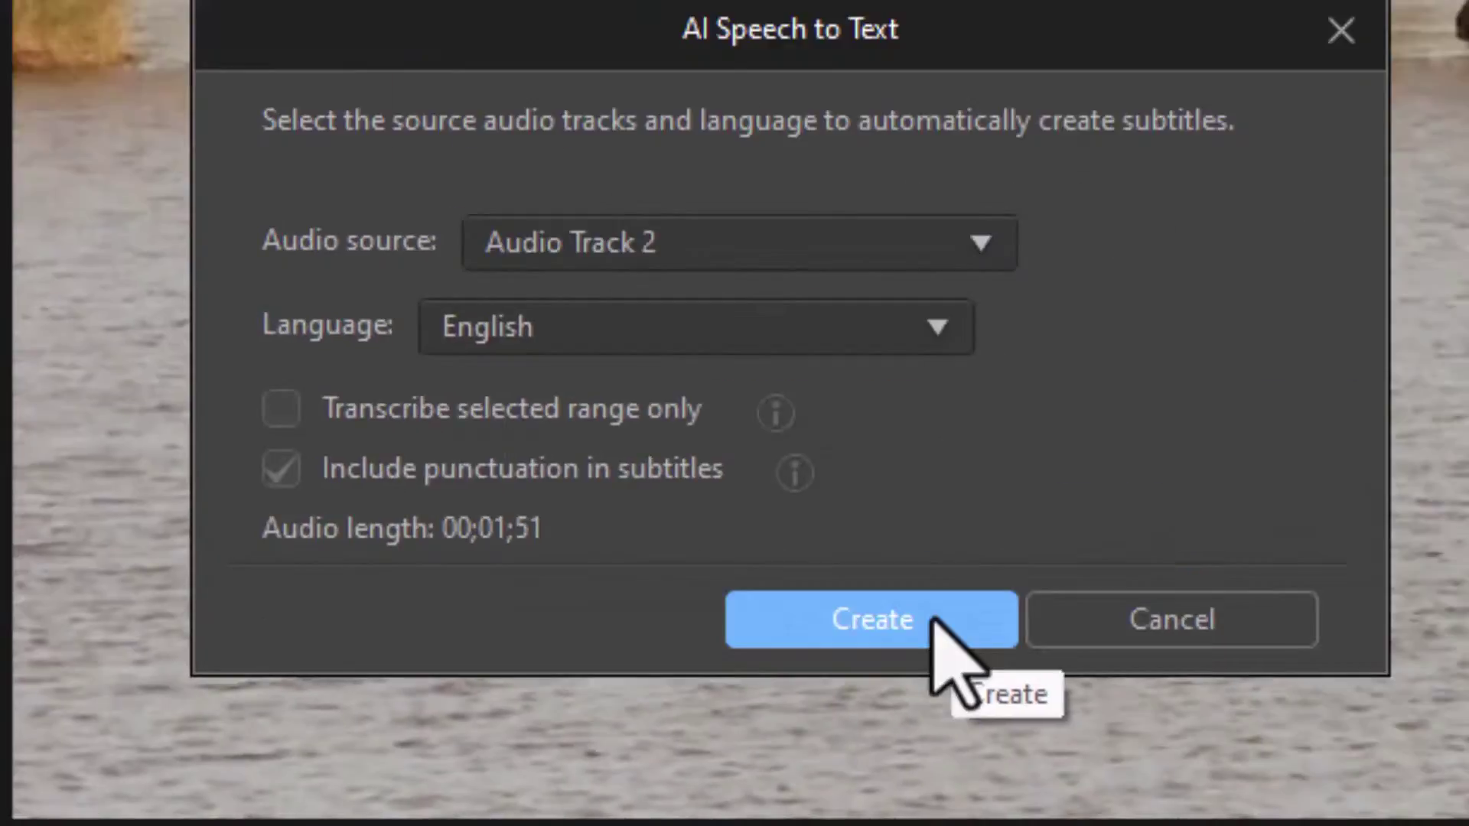
click(933, 621)
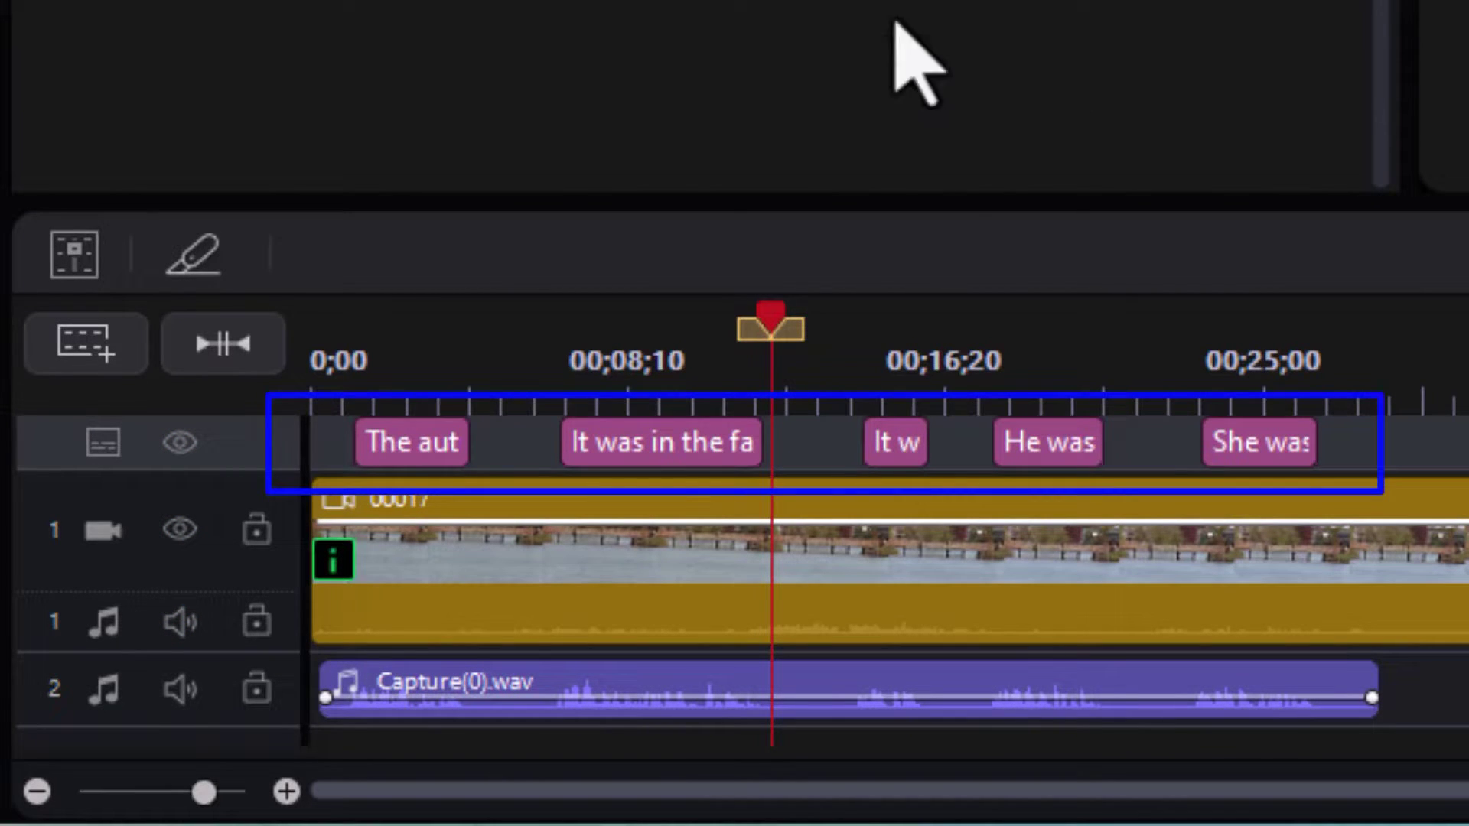
Step: Format the first subtitle's characters as bold, with a shadow and no border
click(406, 351)
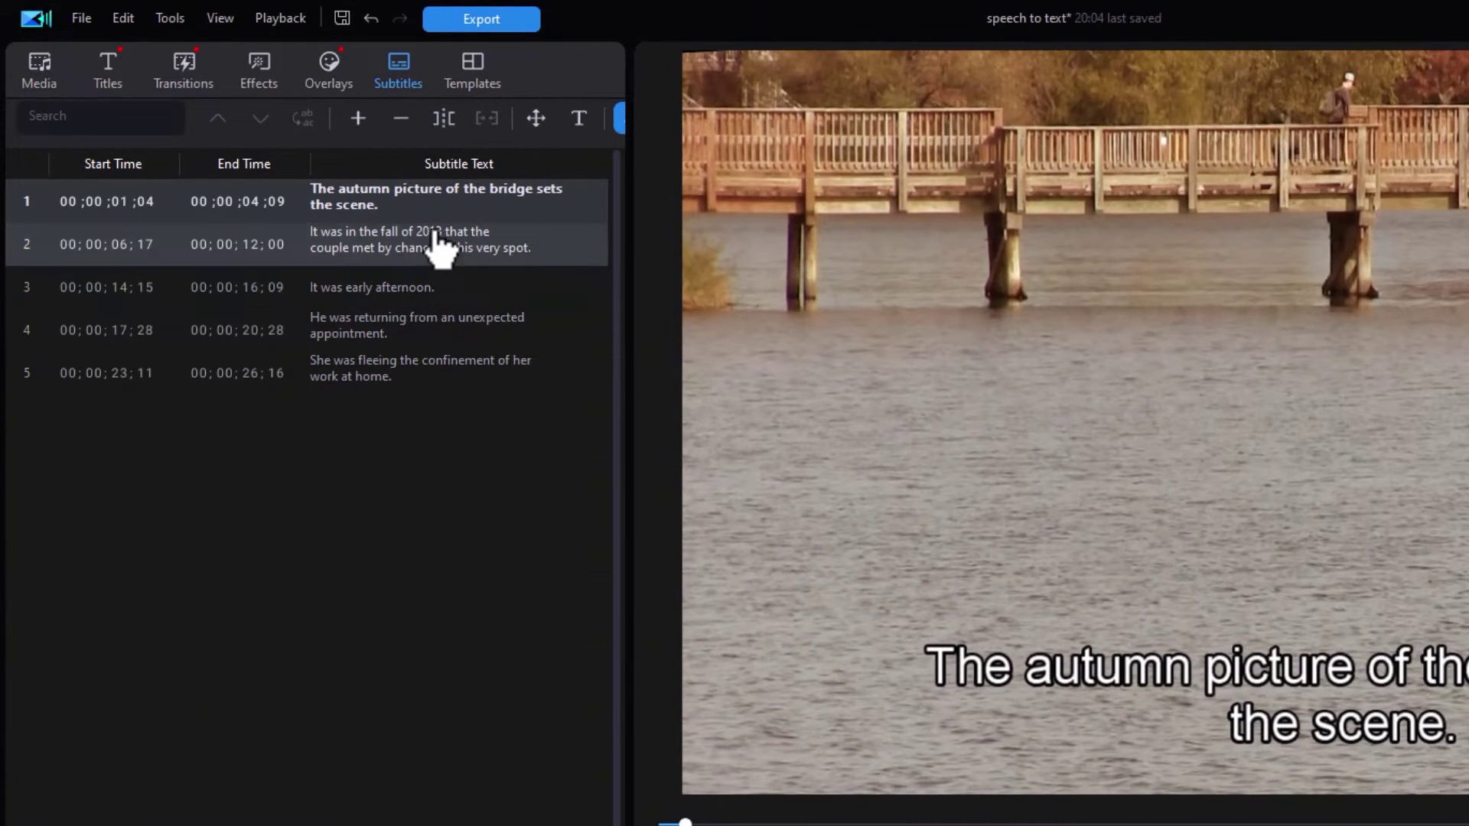
click(495, 214)
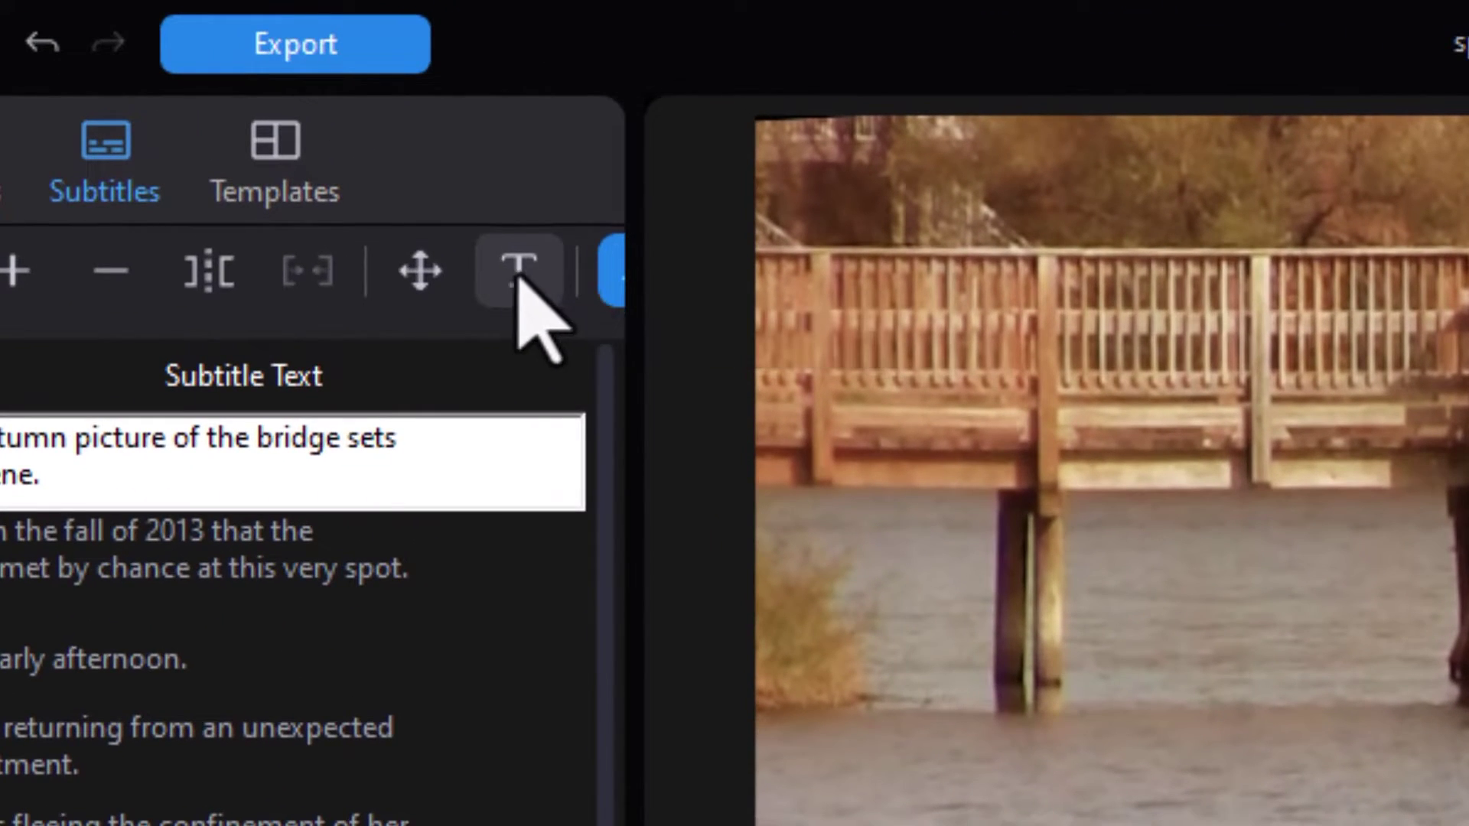
click(520, 280)
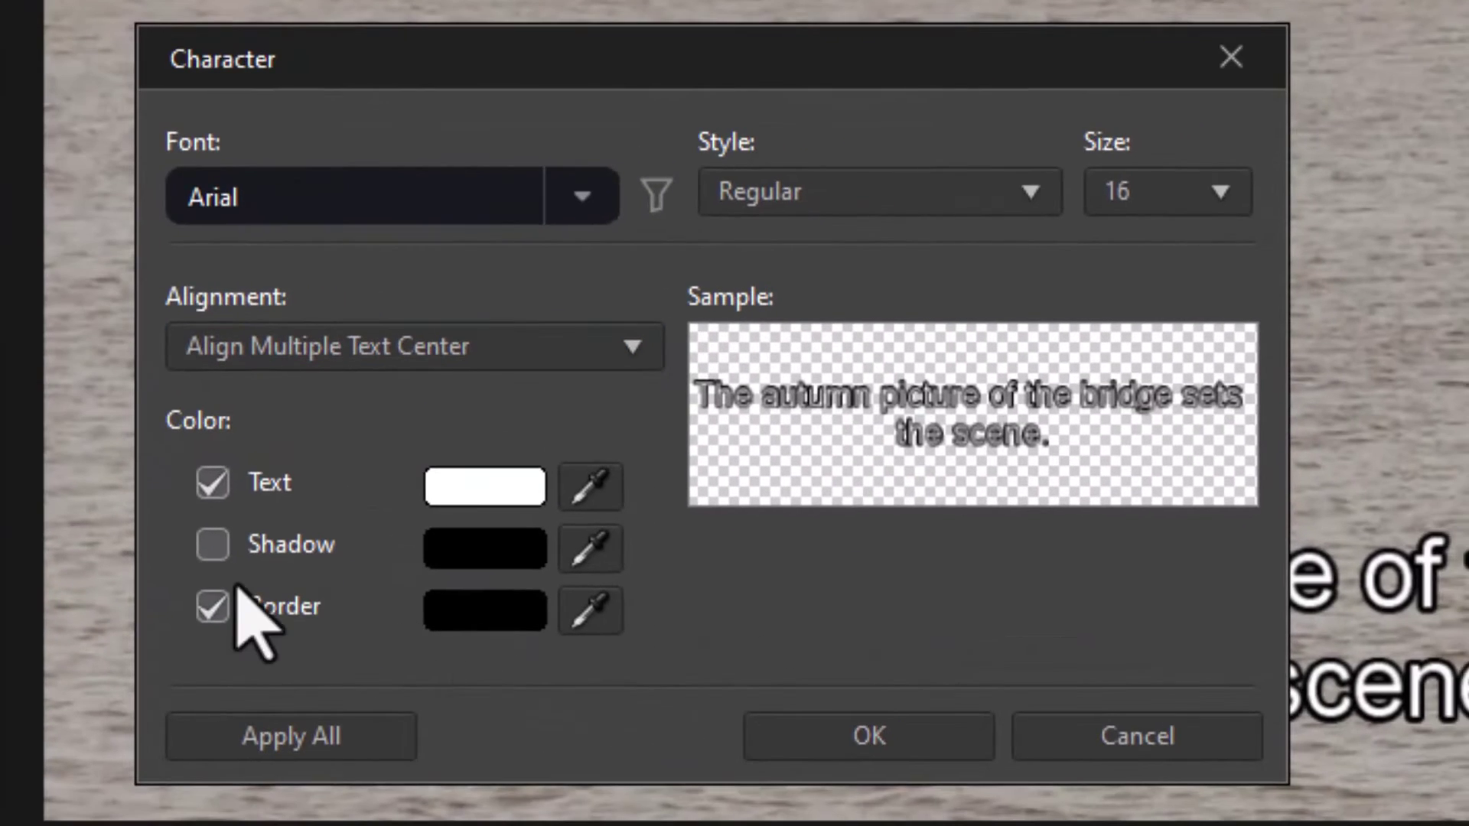
click(214, 607)
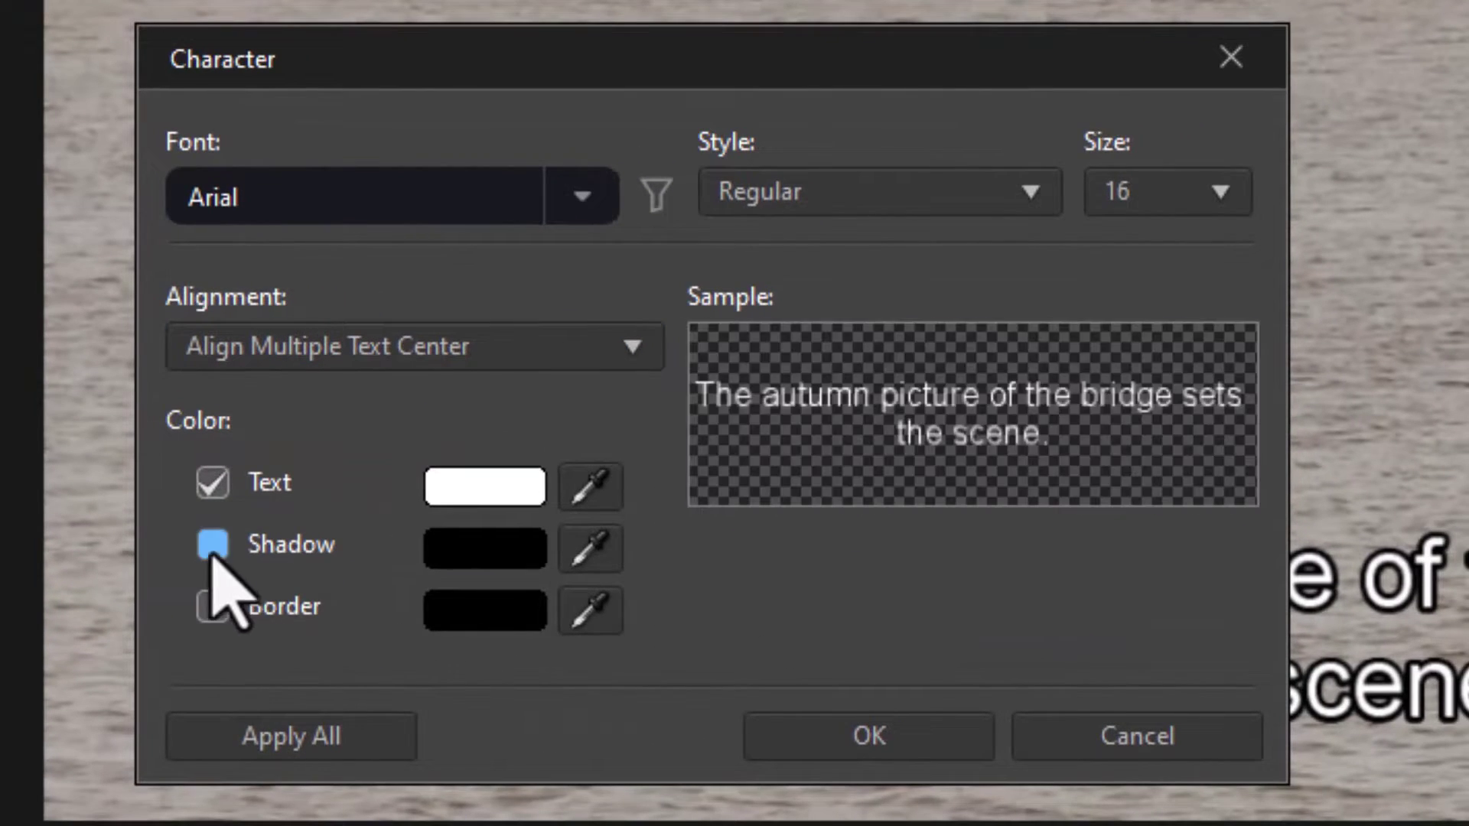
click(212, 550)
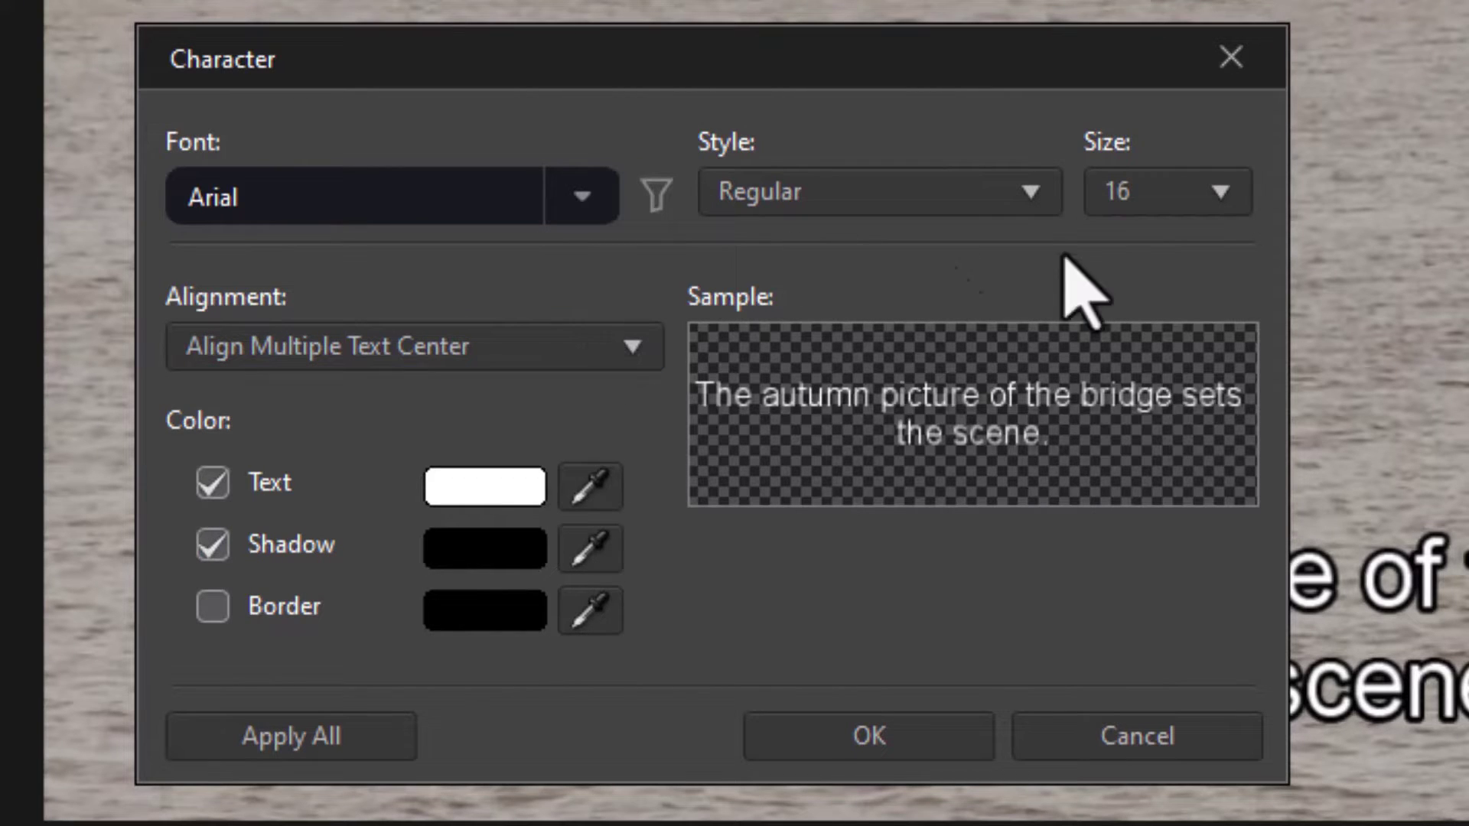
click(1033, 214)
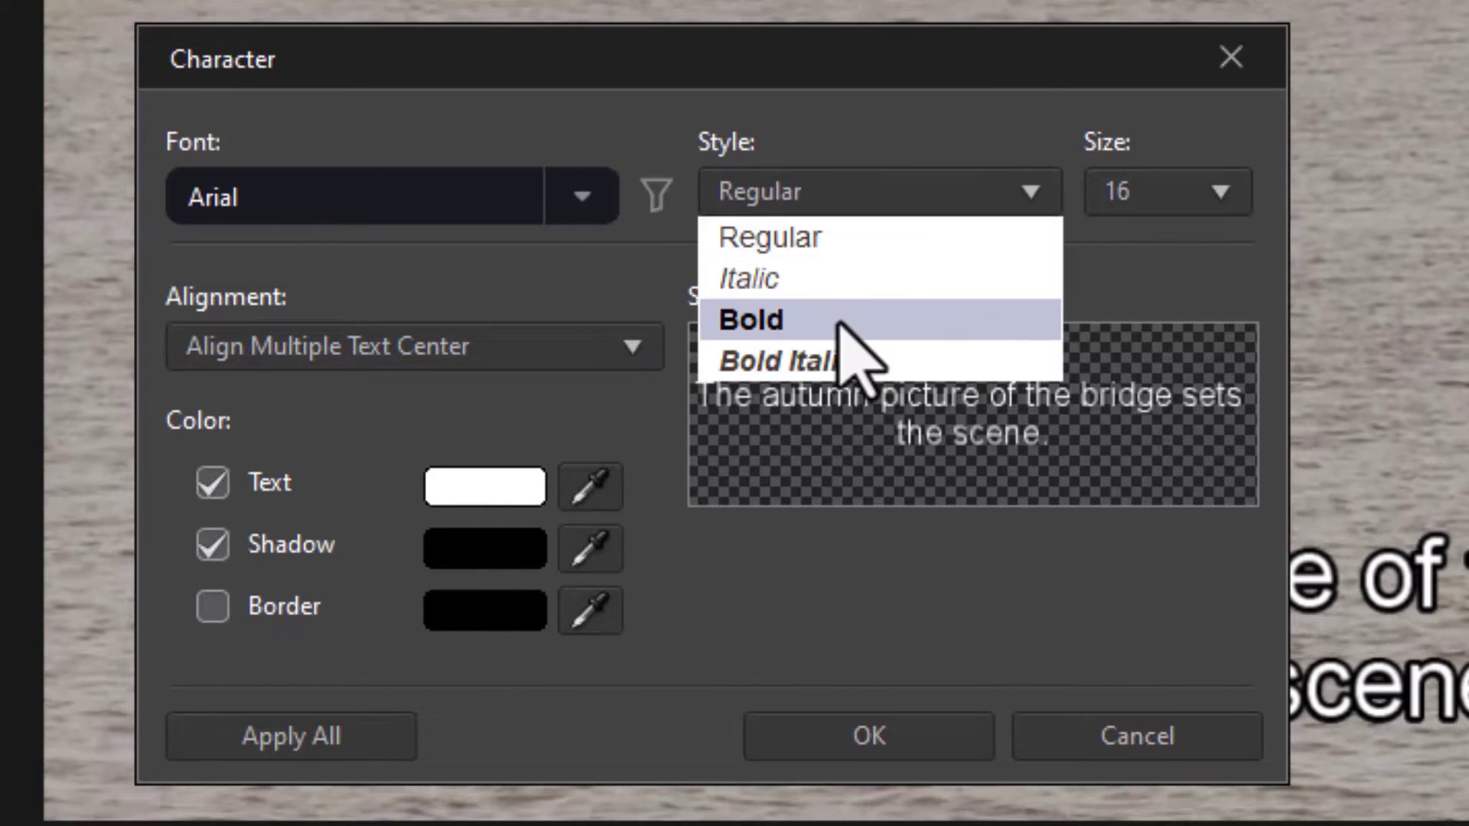
click(845, 319)
click(899, 736)
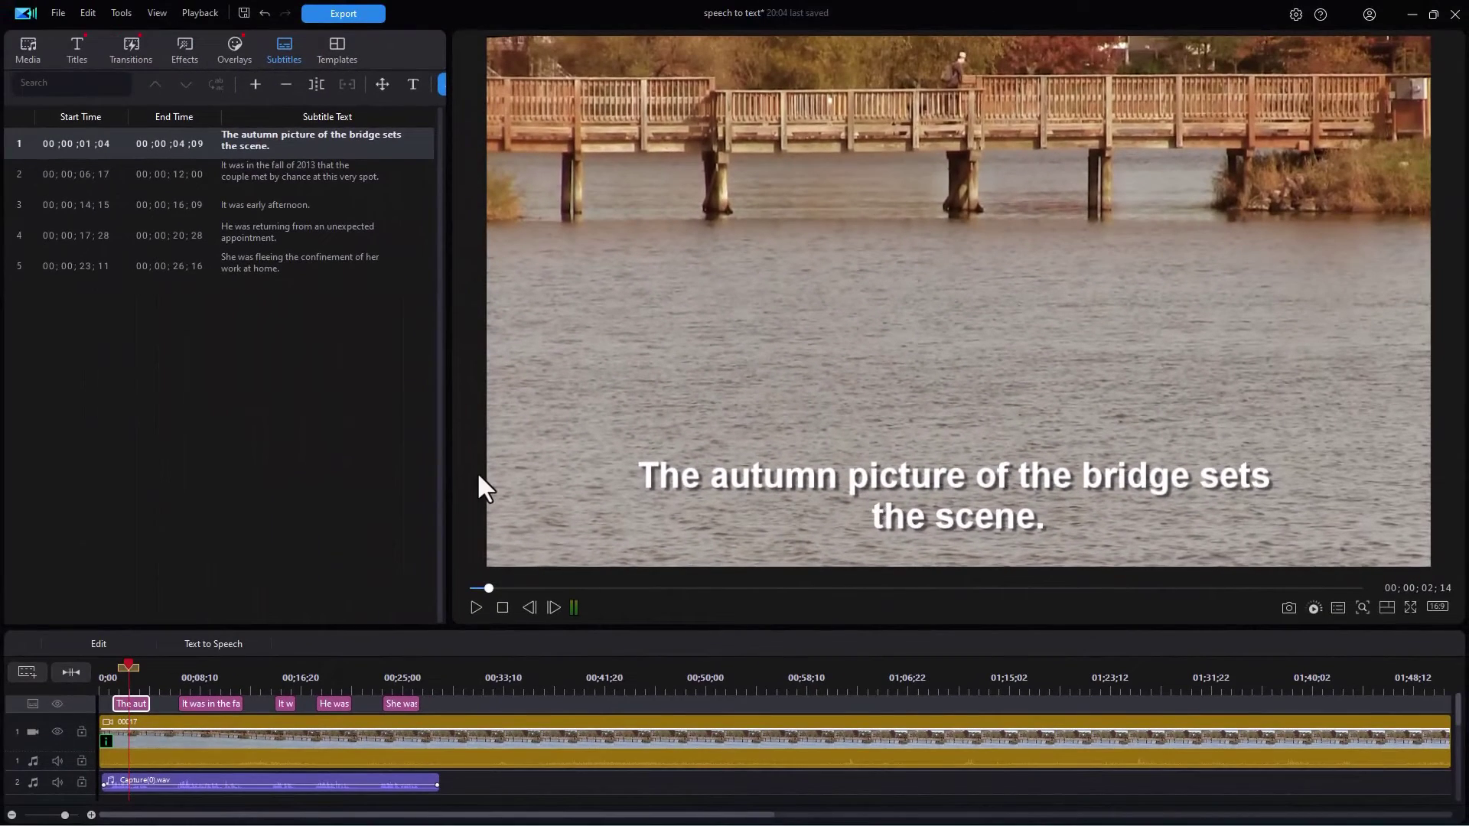
Step: Play the timeline from the beginning to compare the first subtitle's style with the following ones
click(126, 674)
click(98, 676)
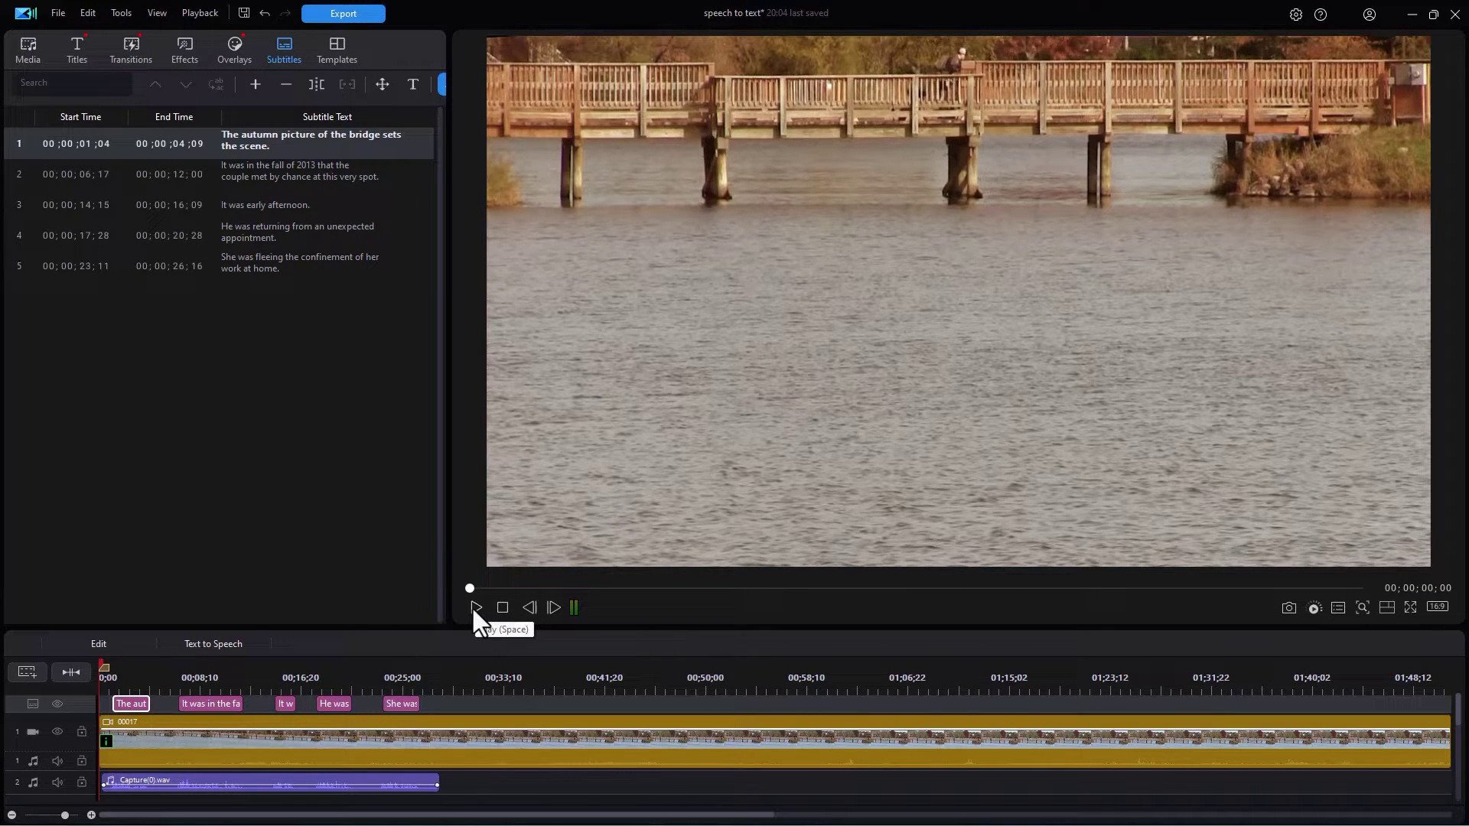
click(475, 609)
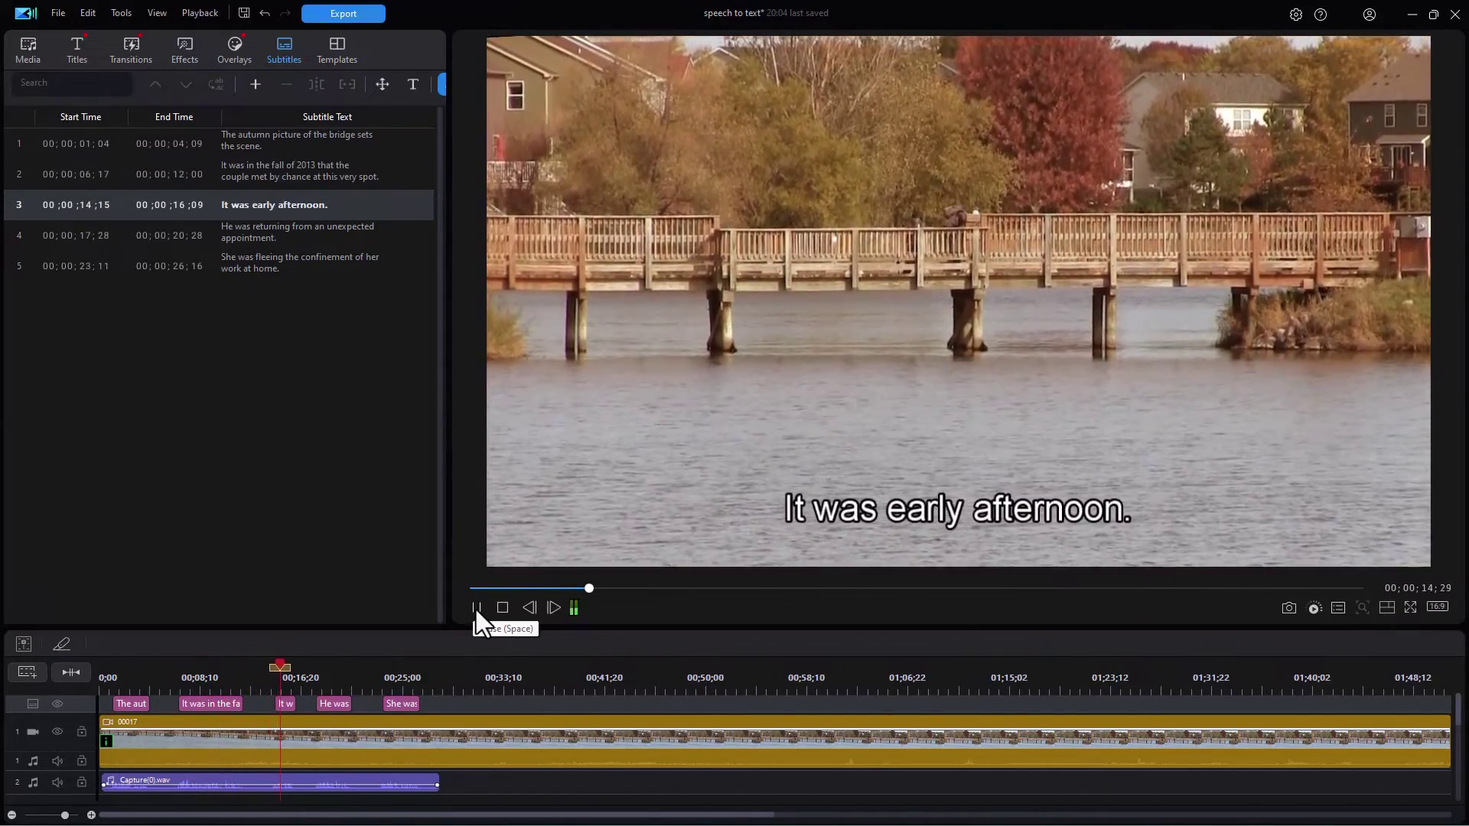
click(475, 608)
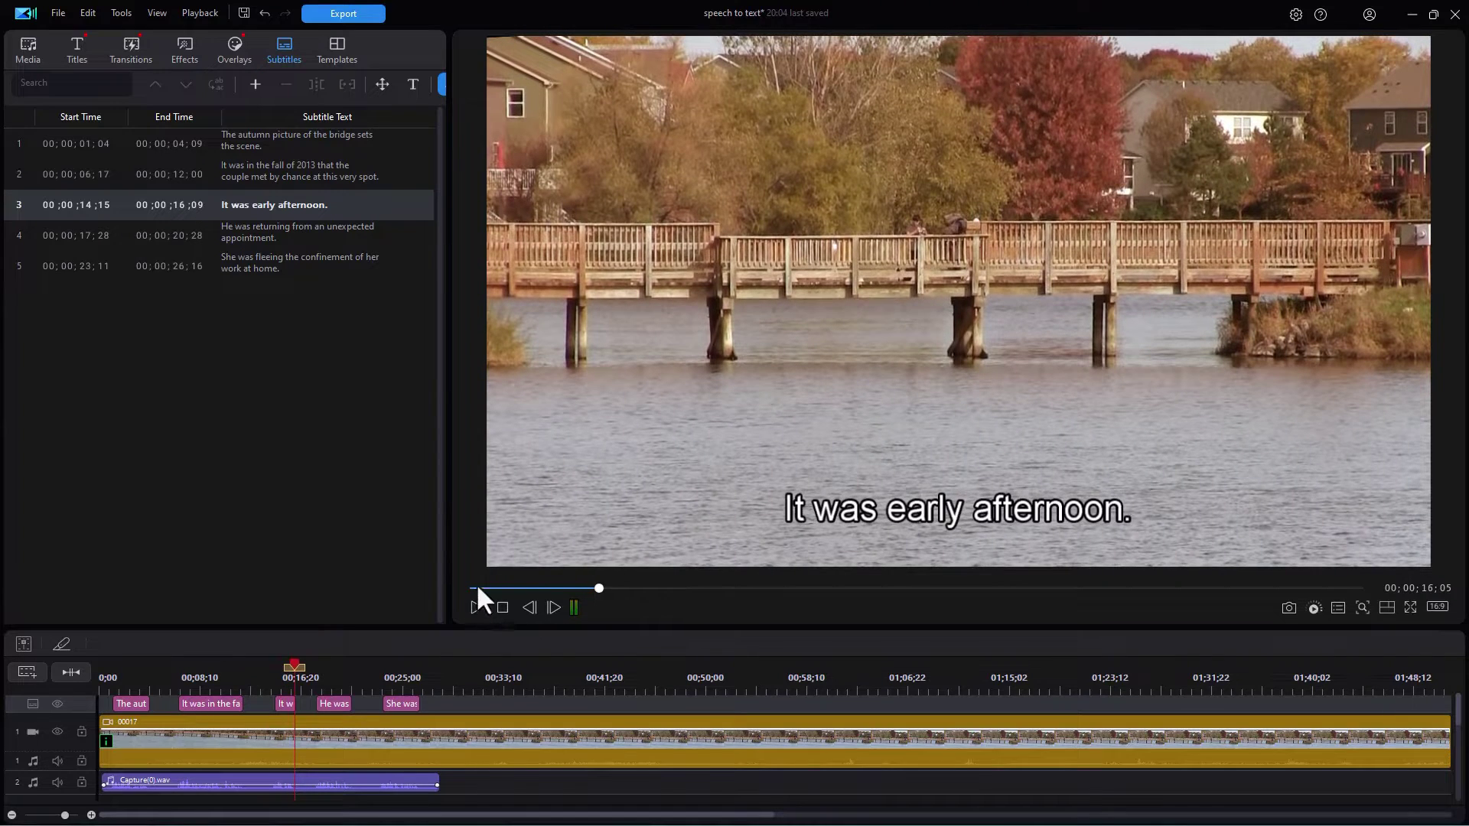
Step: Apply the first subtitle's character formatting to all subtitles and check it on the fourth and fifth ones
click(337, 150)
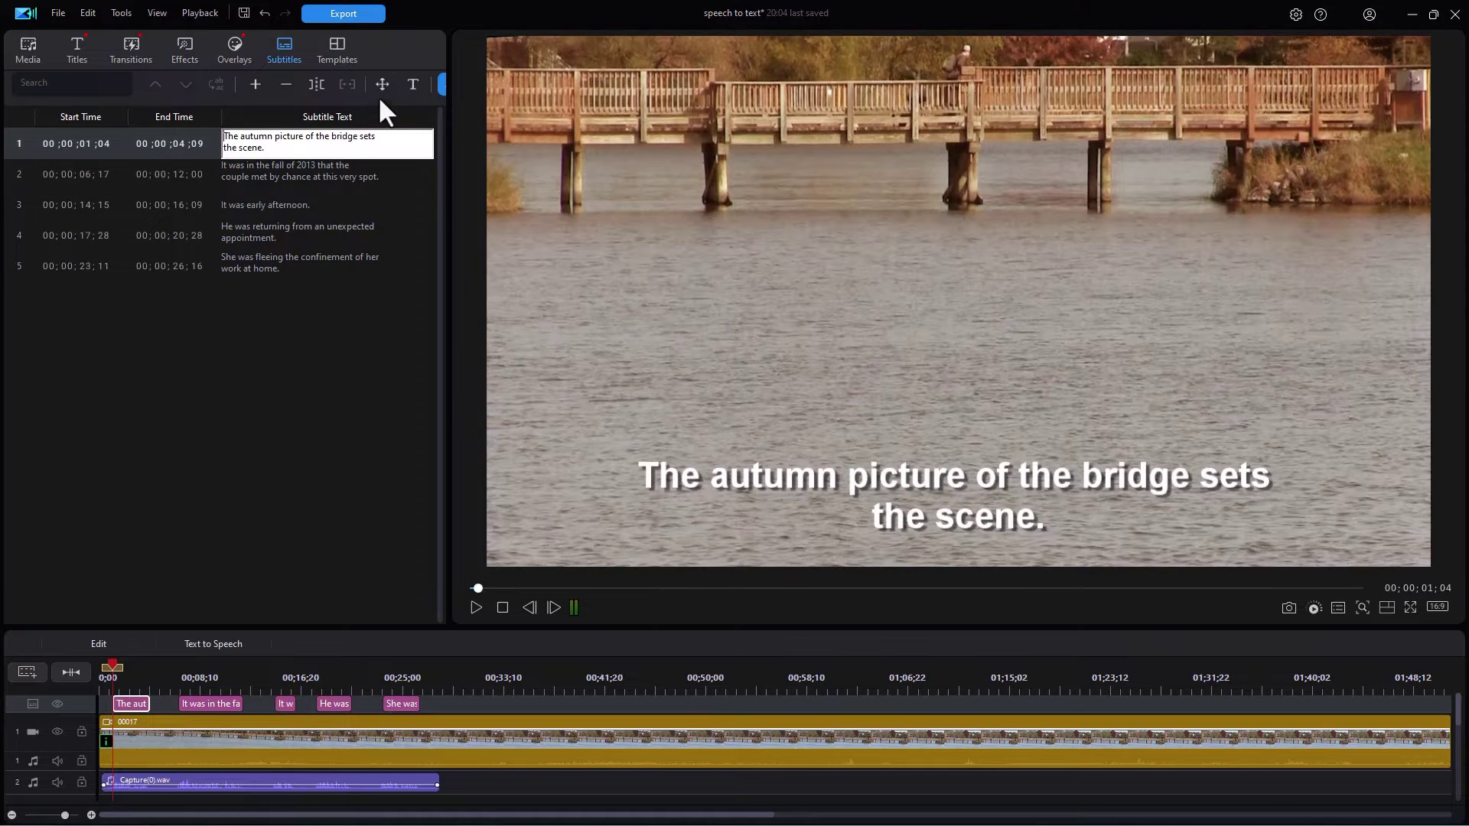
click(411, 86)
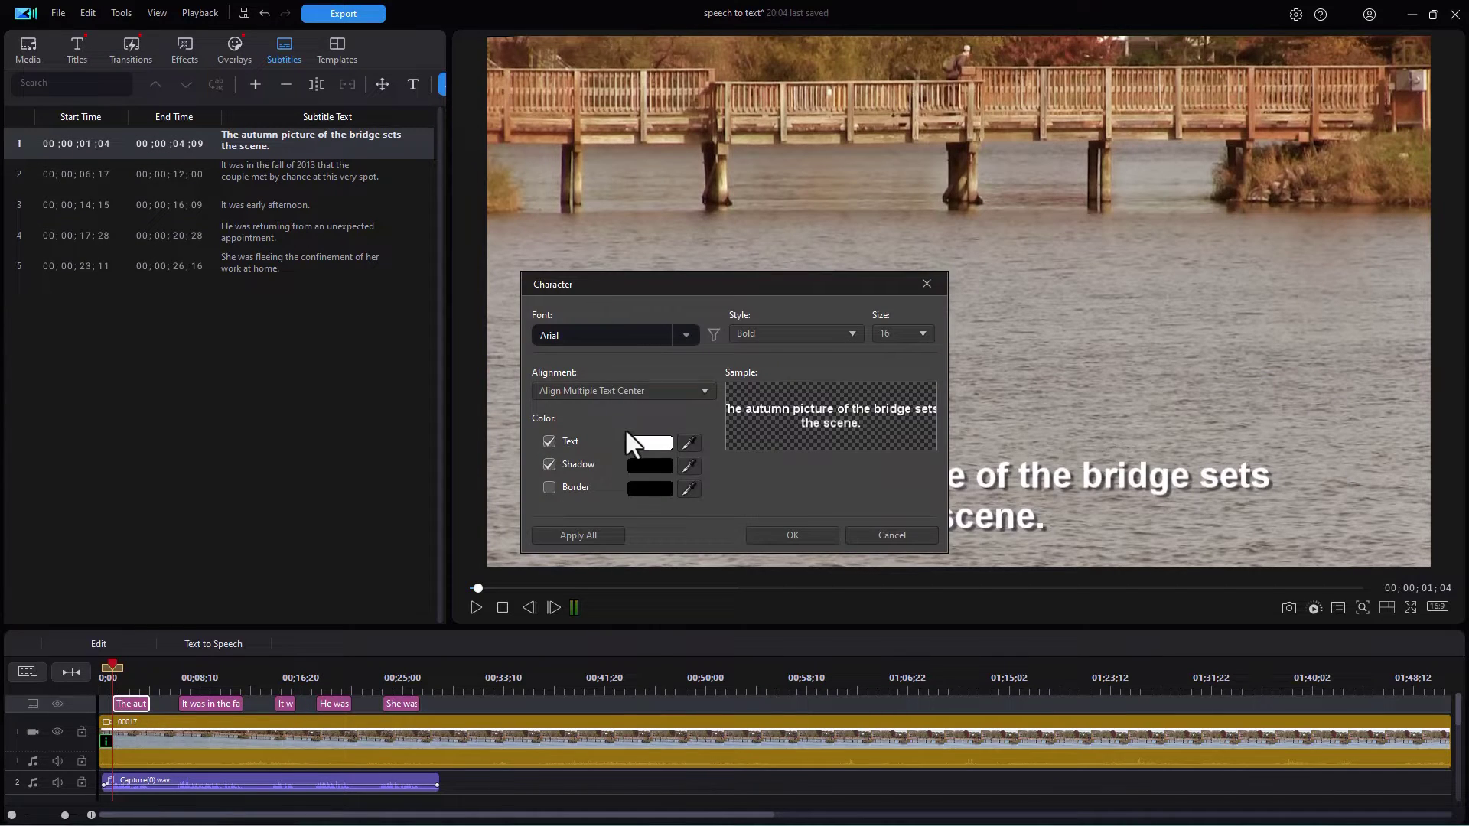
click(579, 535)
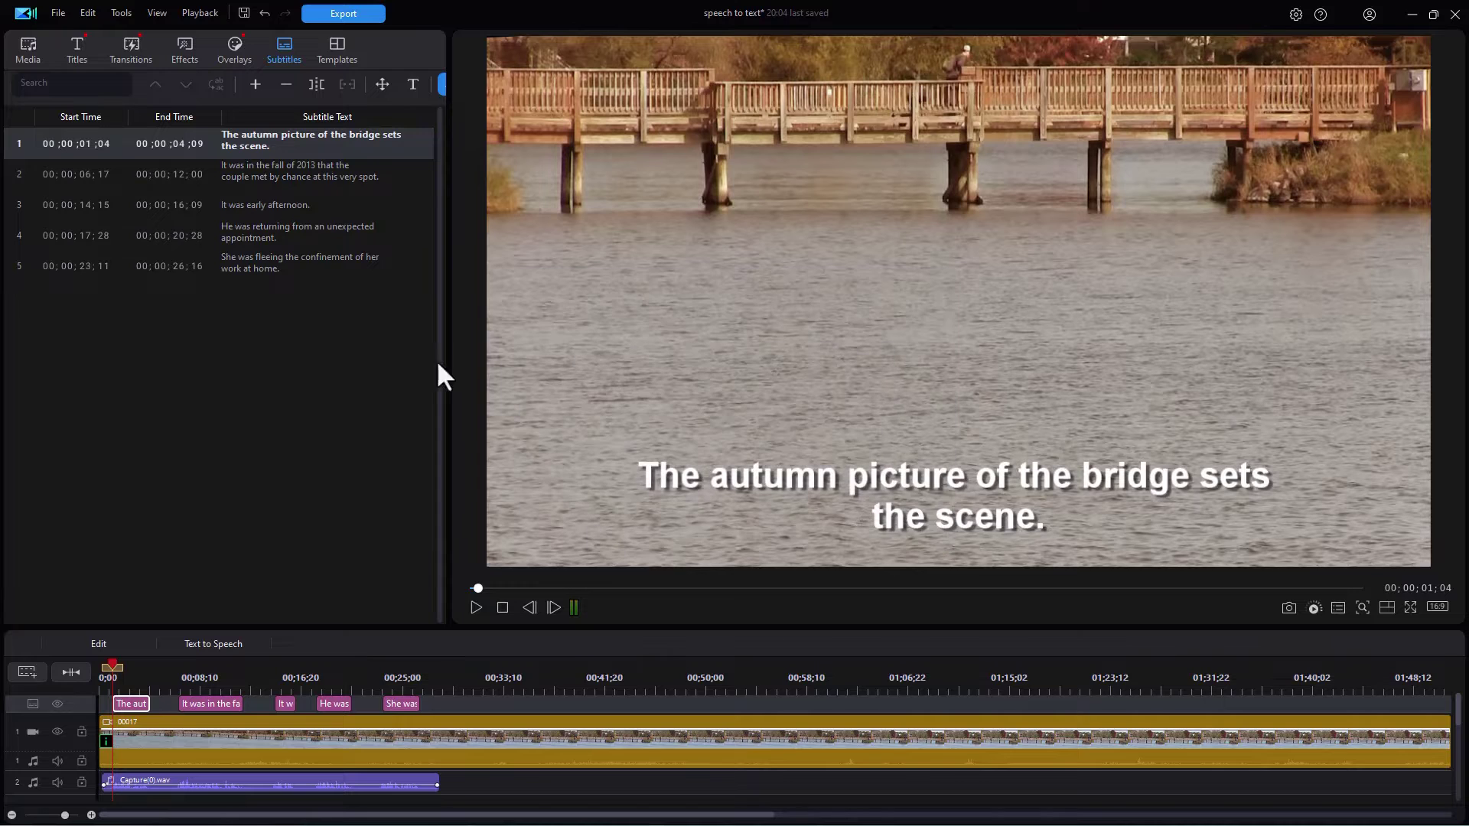
click(326, 242)
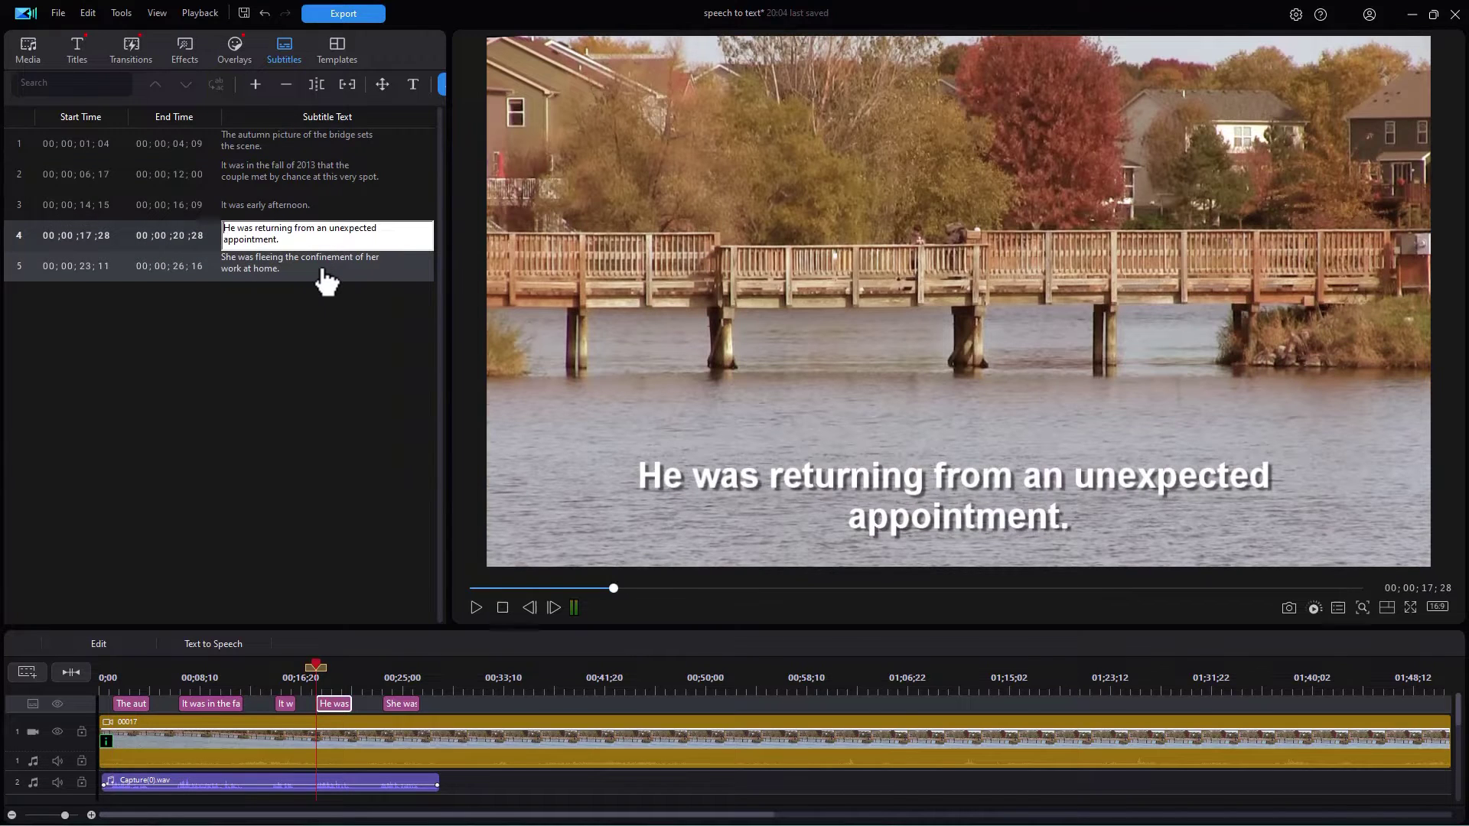
click(323, 272)
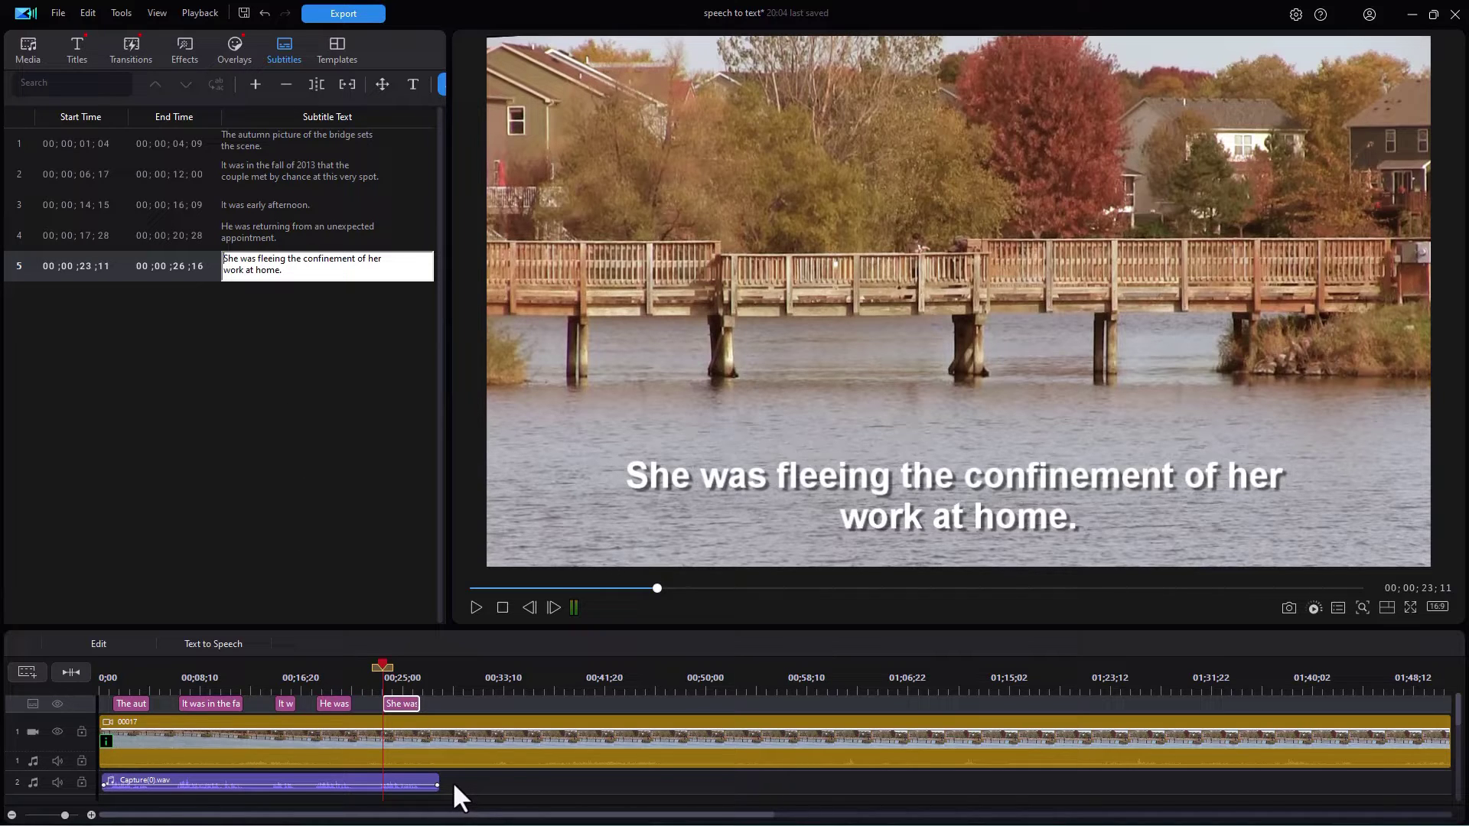
Step: Delete the Capture(0).wav narration clip from audio track 2
click(377, 783)
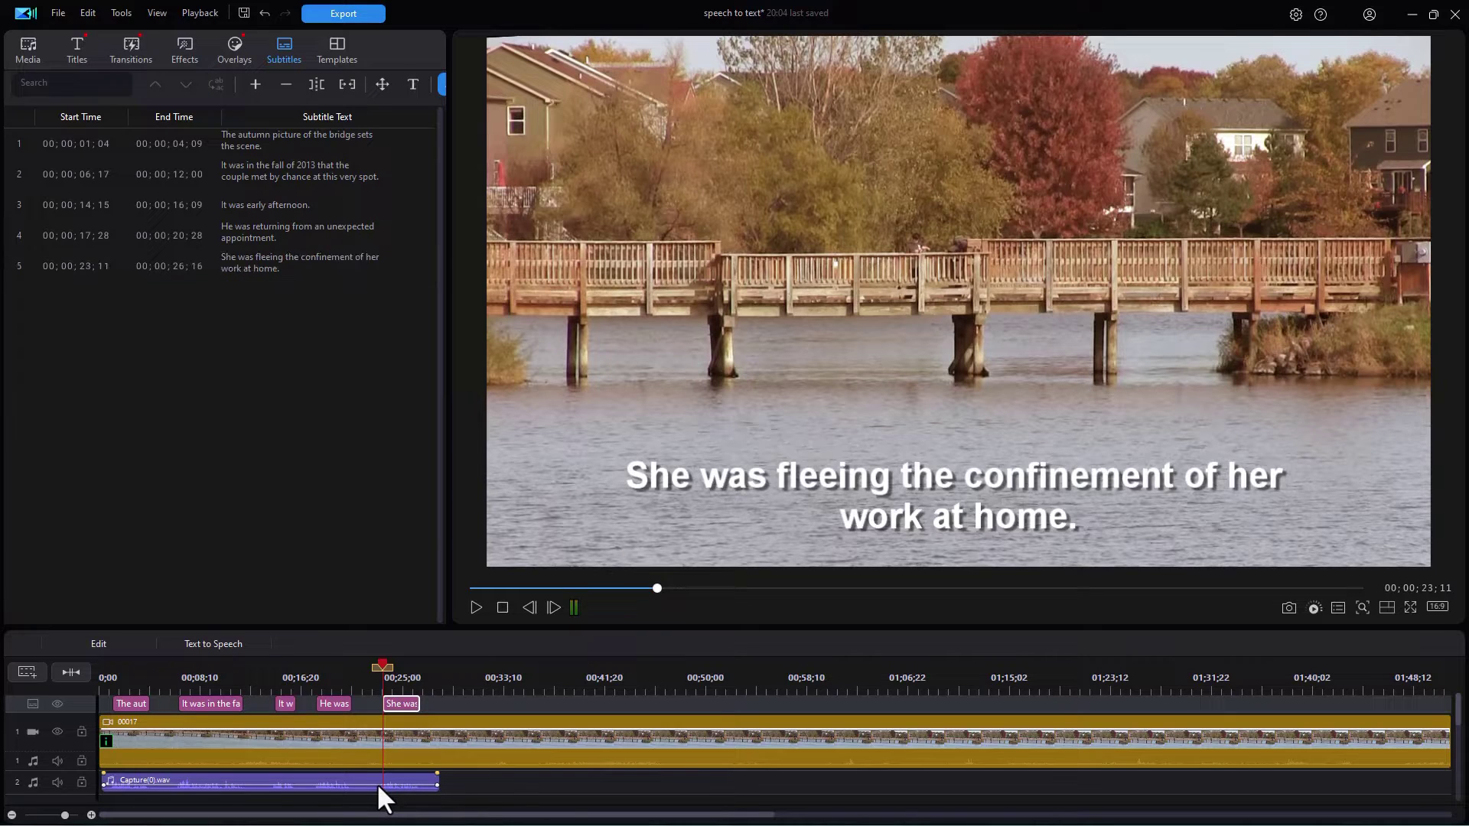
key(Delete)
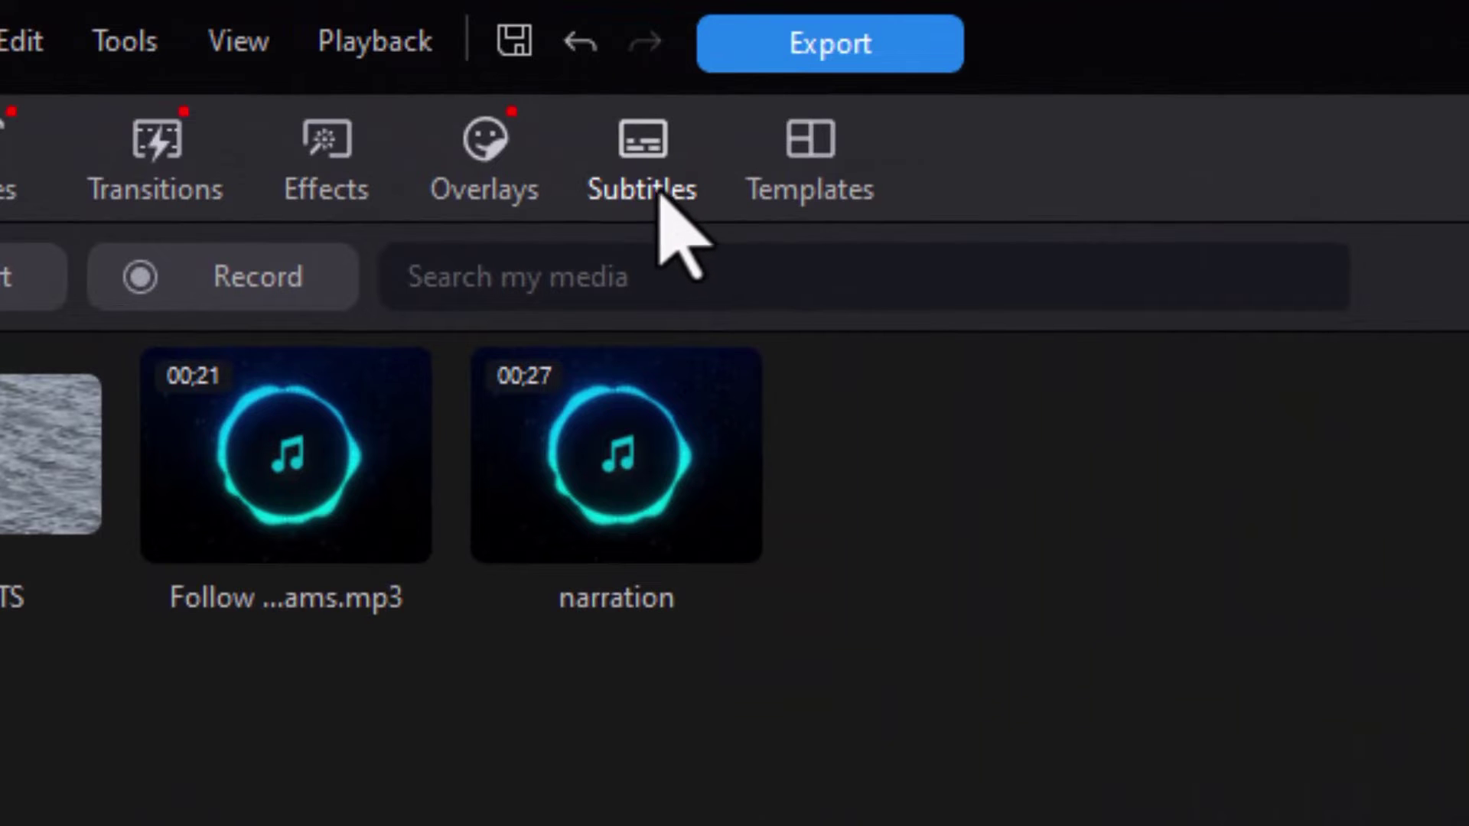
Step: Select all five subtitle entries and open the Text to Speech tool for them, dismissing the server connection message
click(644, 182)
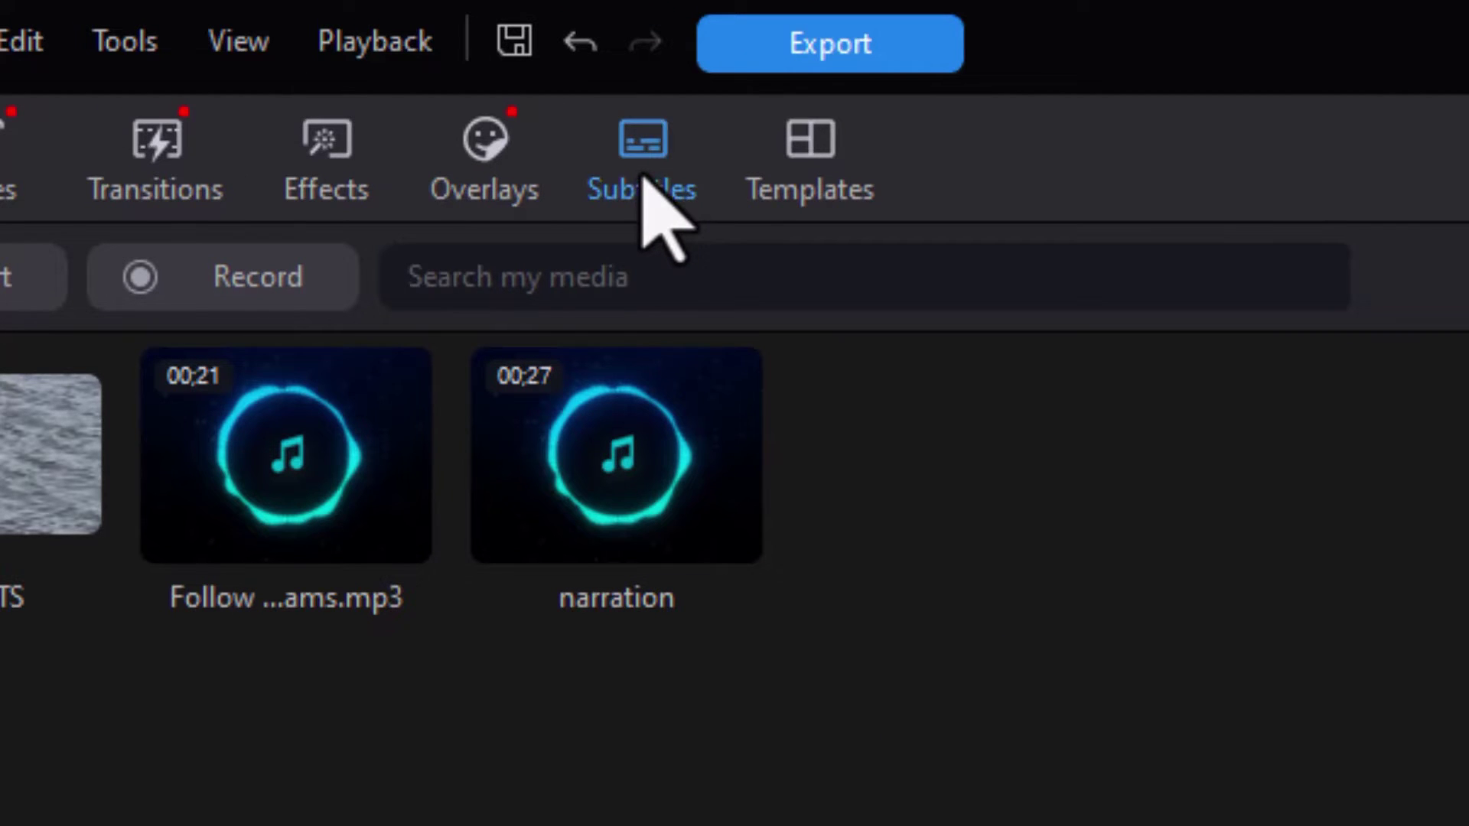
drag(547, 815, 383, 309)
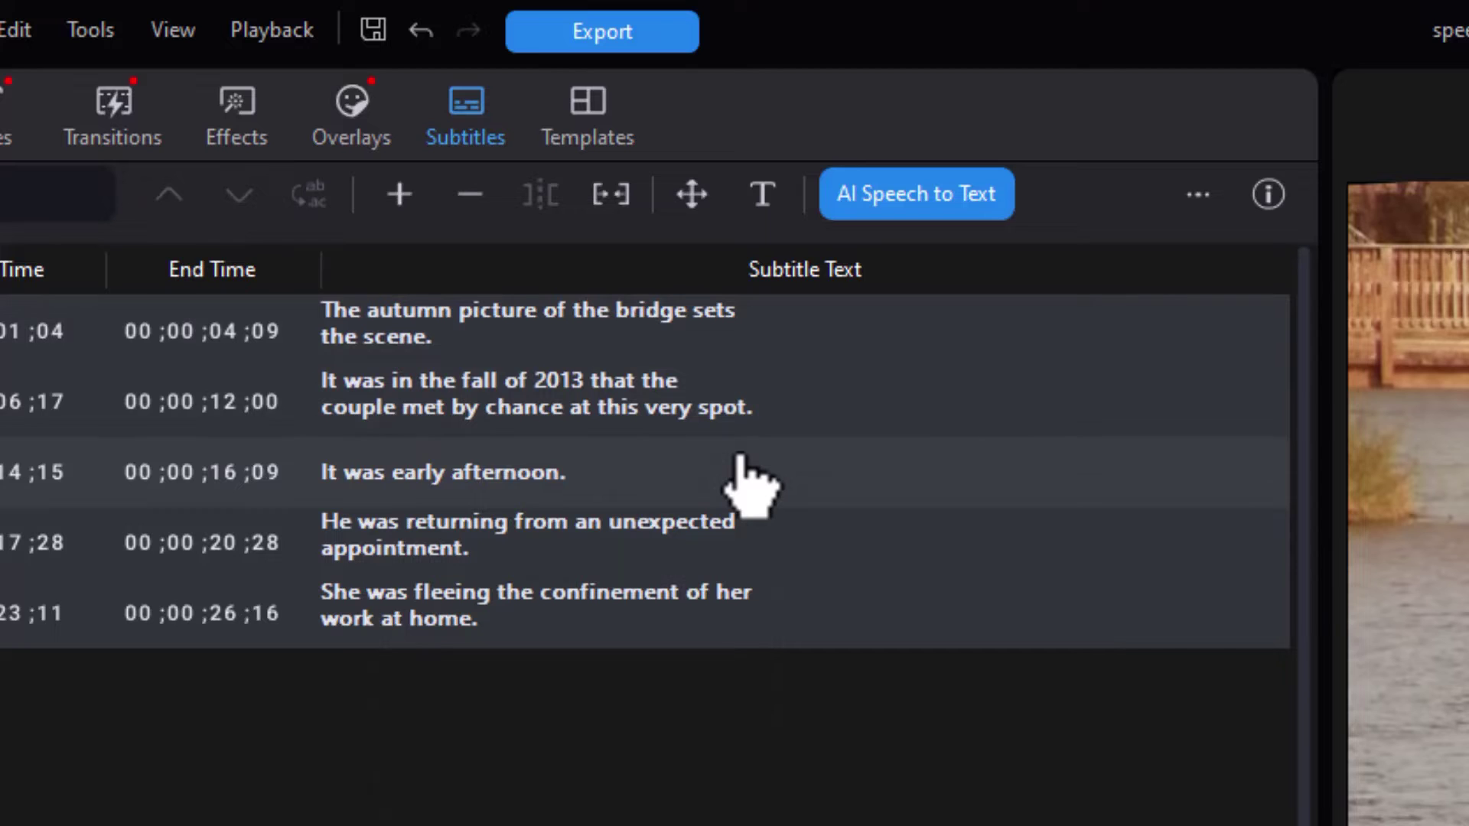
double_click(751, 492)
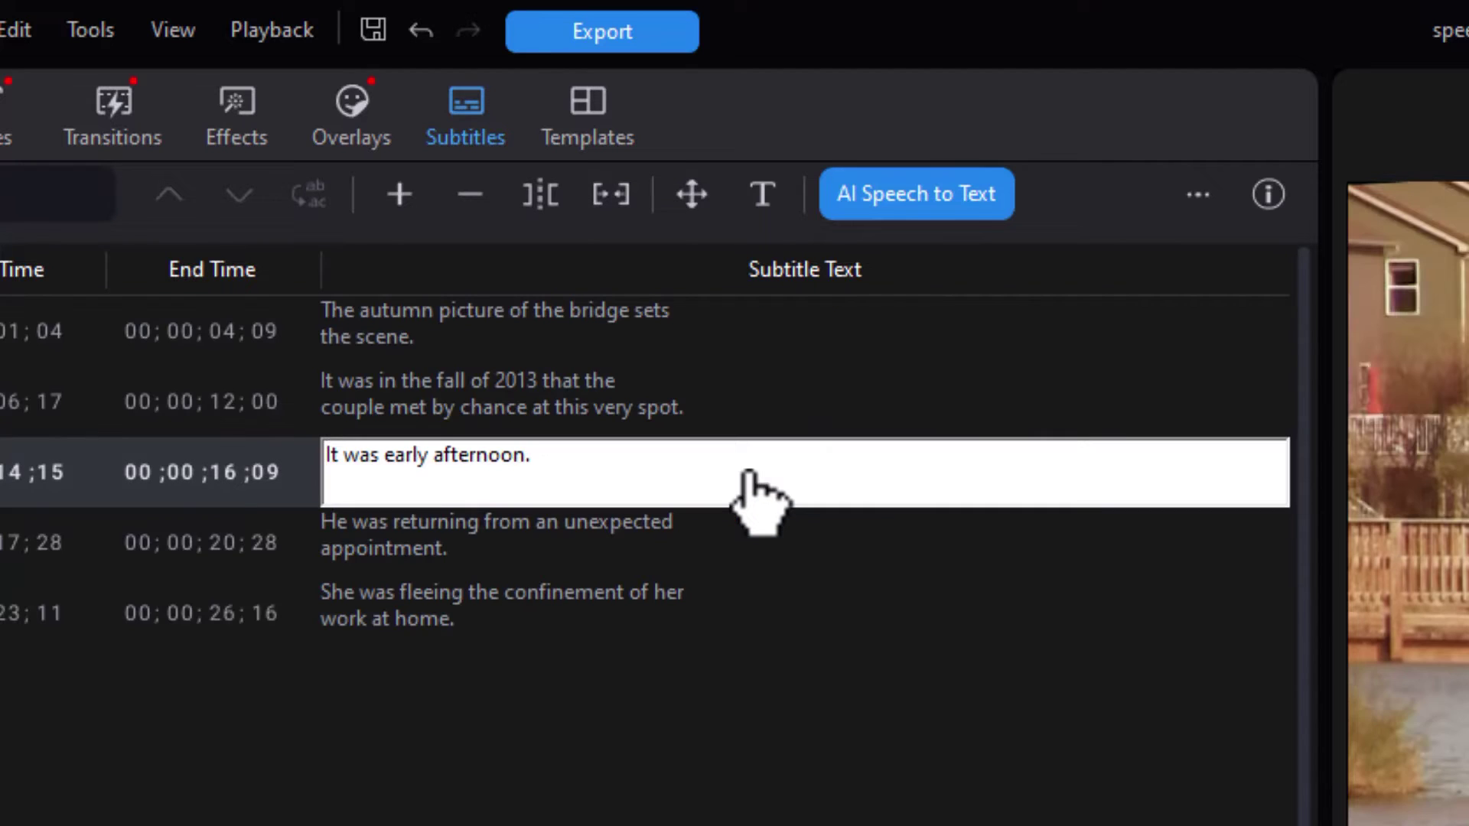
ctrl+click(650, 405)
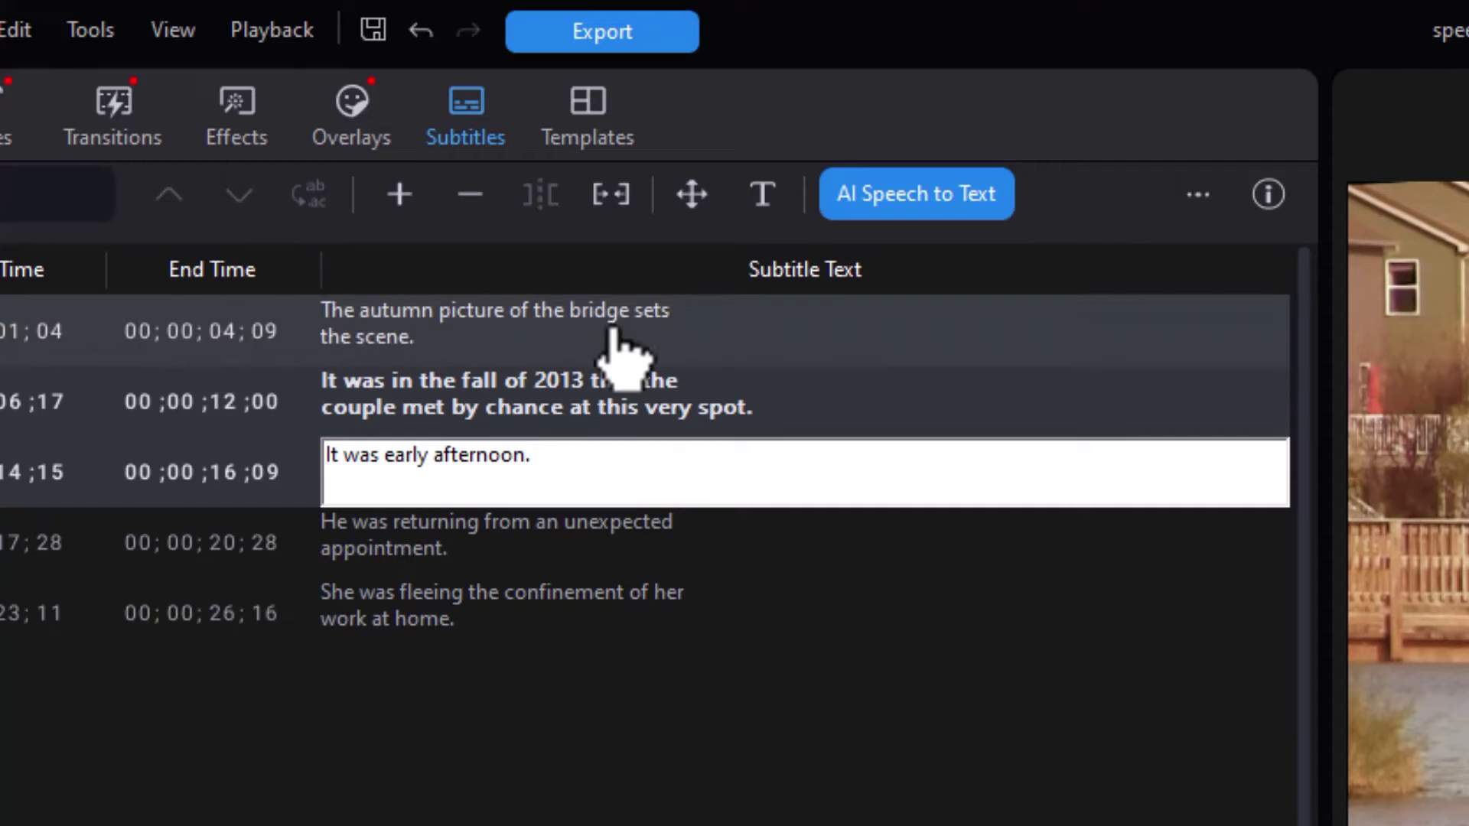
ctrl+click(616, 337)
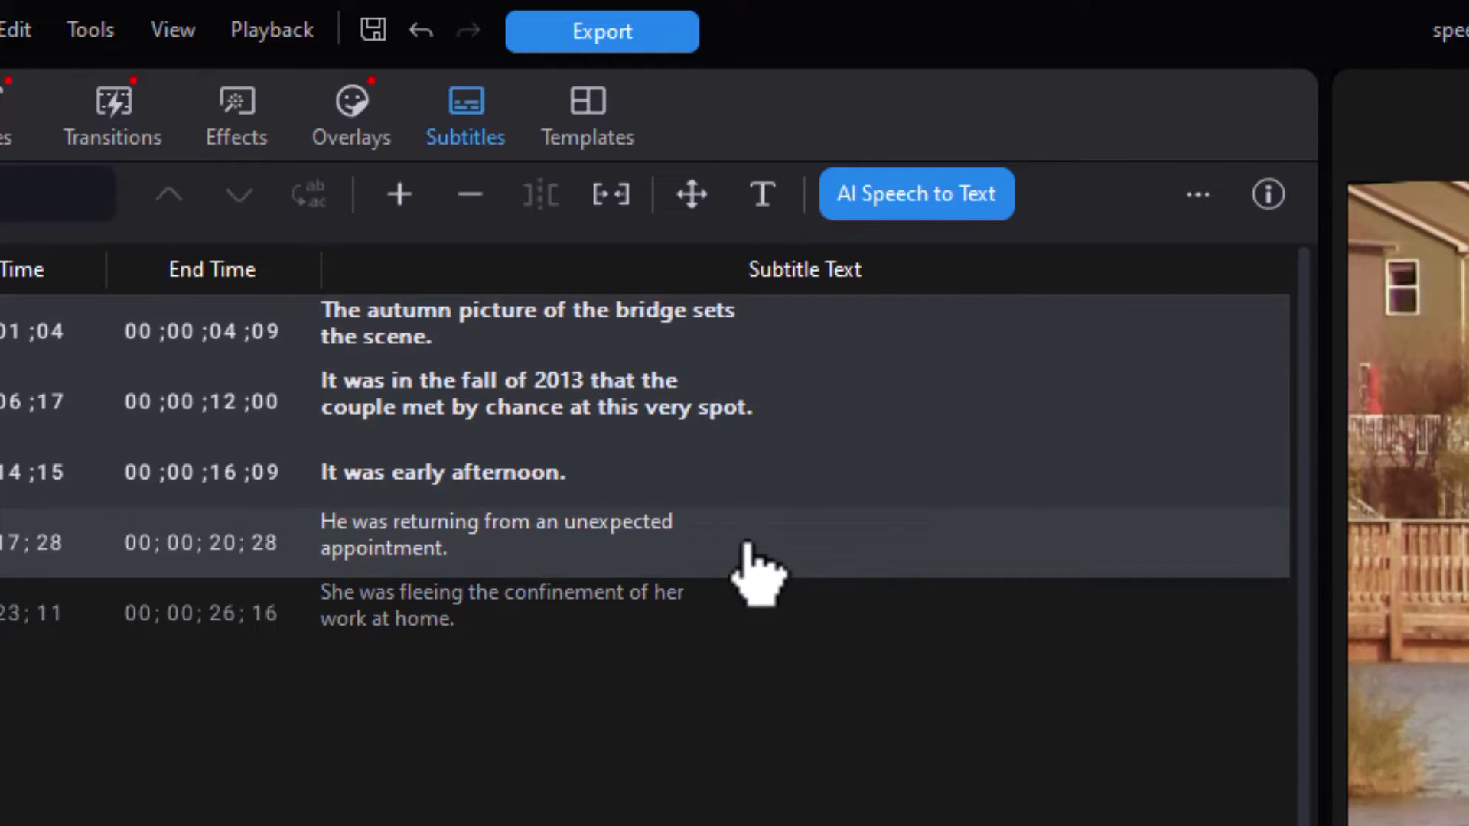
ctrl+click(754, 570)
ctrl+click(753, 626)
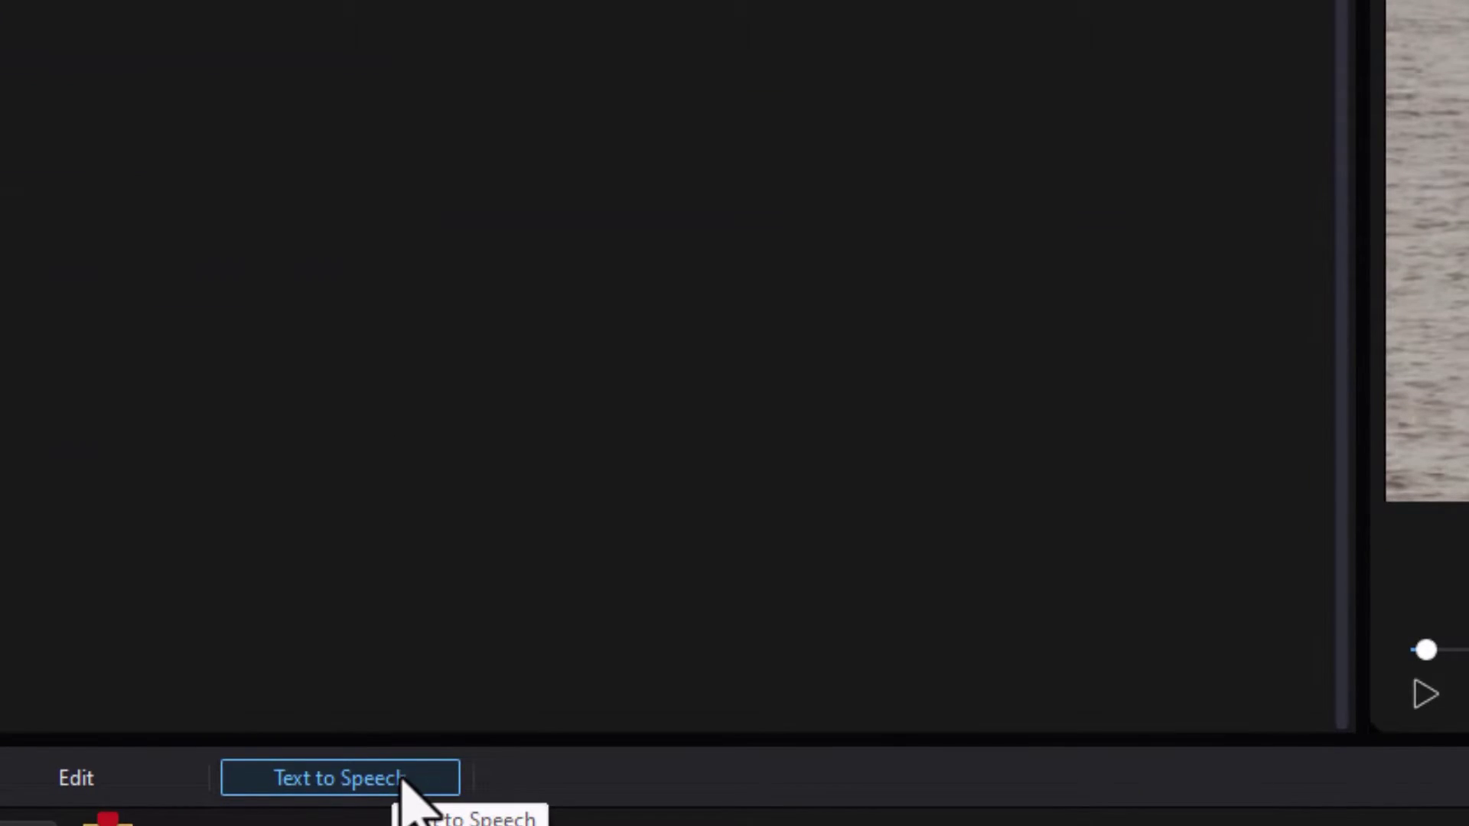
click(404, 779)
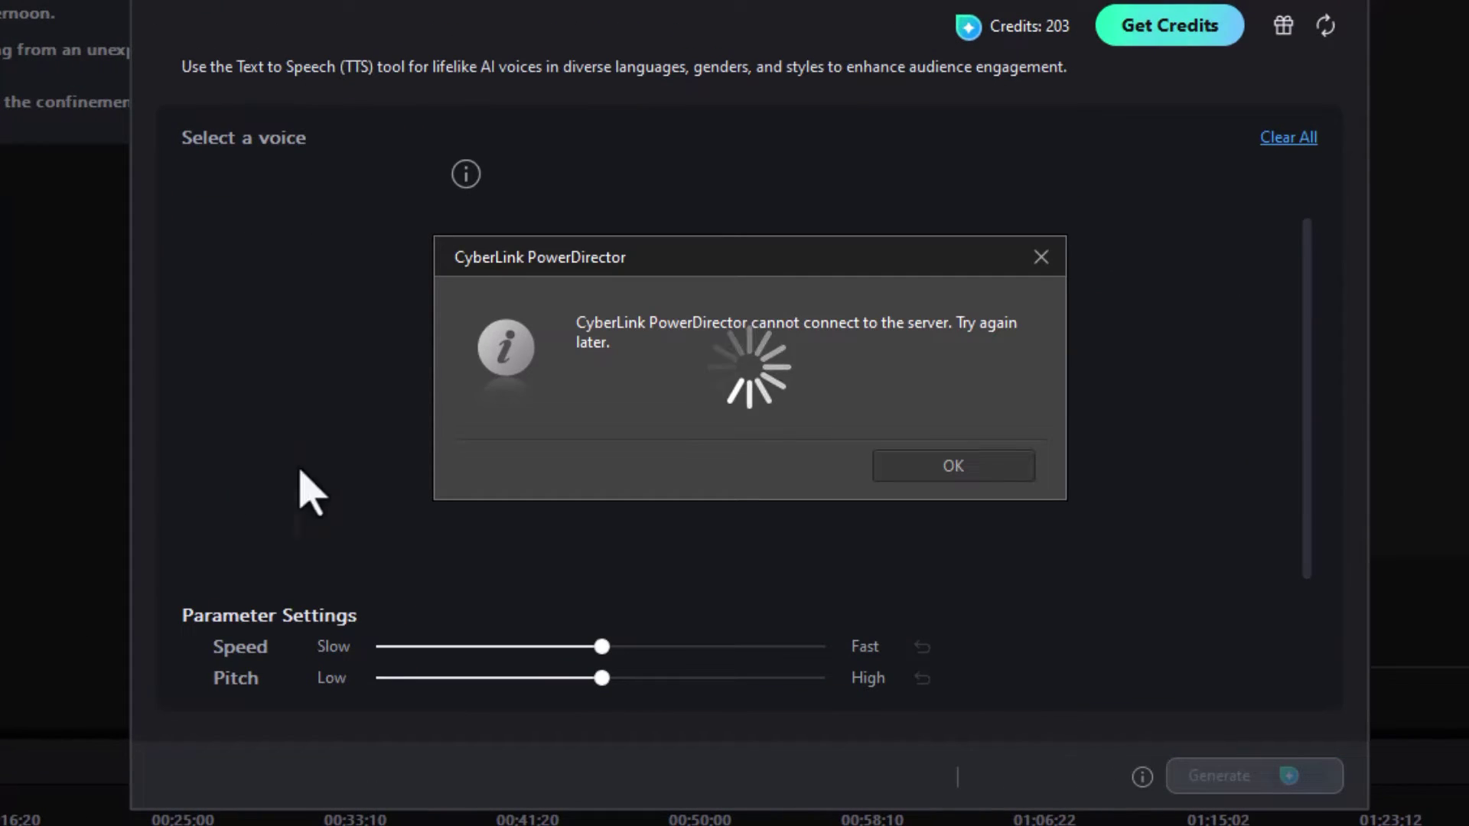
click(969, 466)
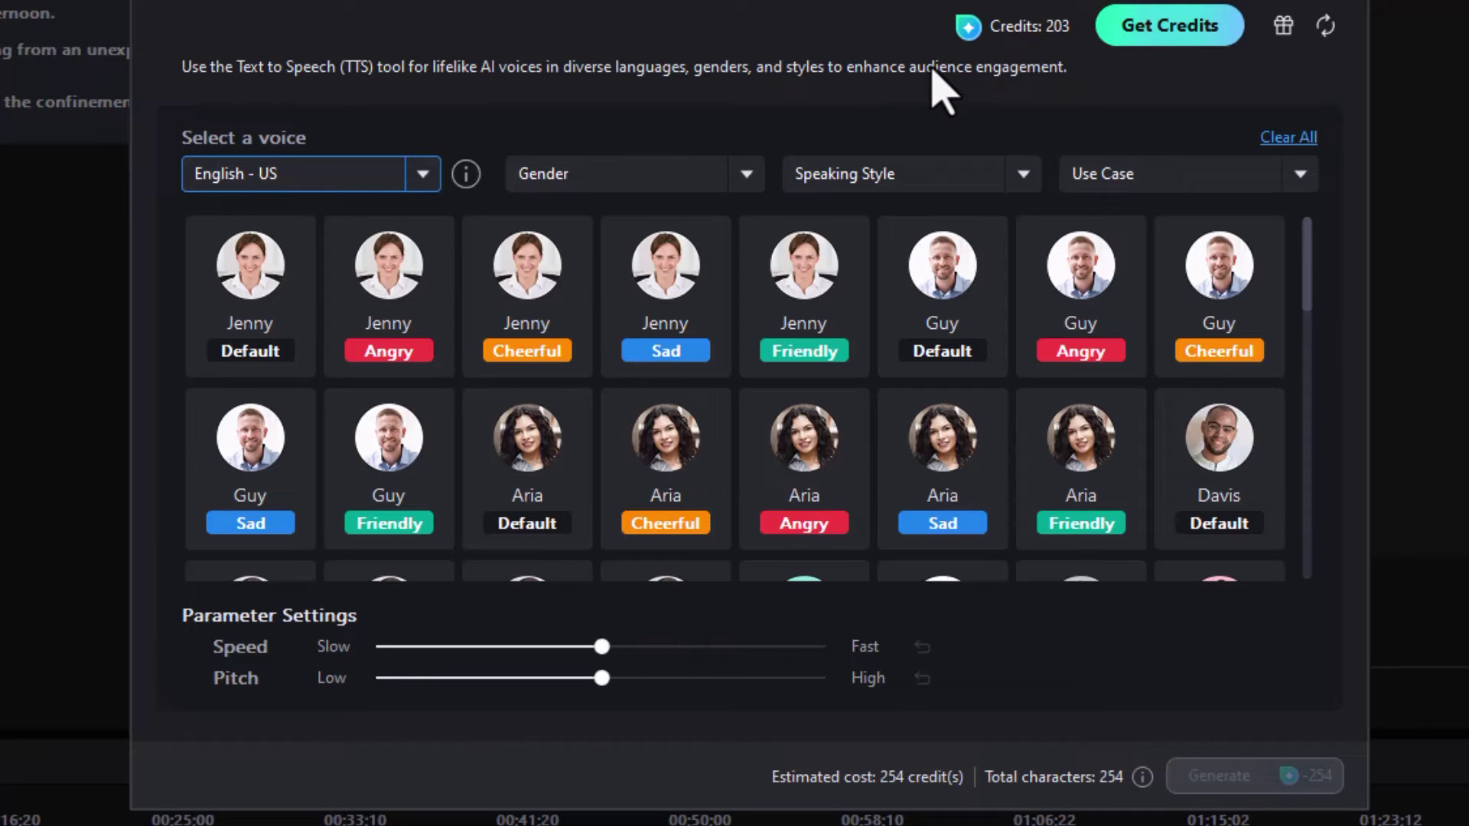
Step: Review the available voice languages, filter the voices by Female gender and browse the matching ones
click(419, 174)
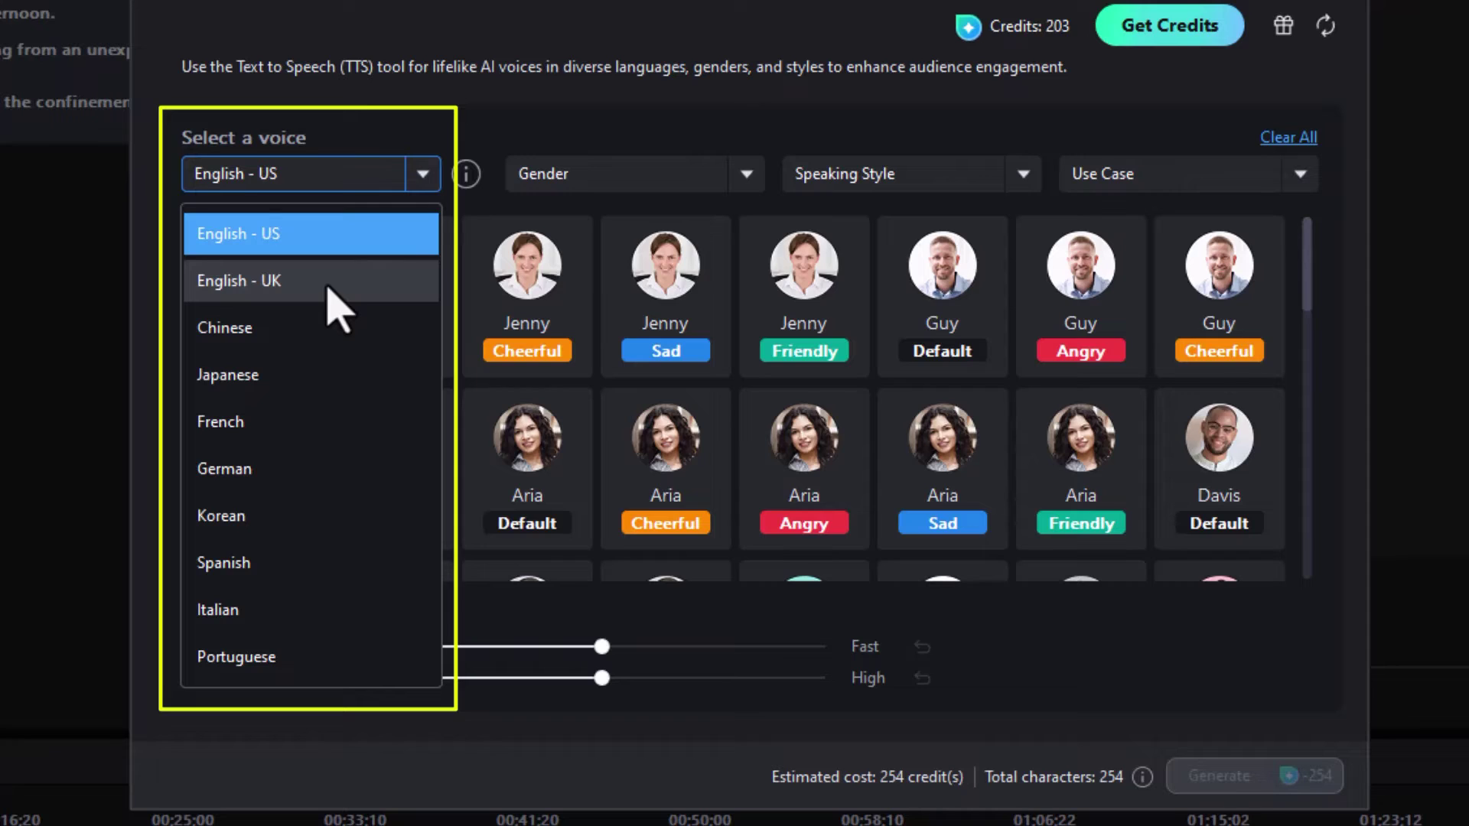
click(597, 130)
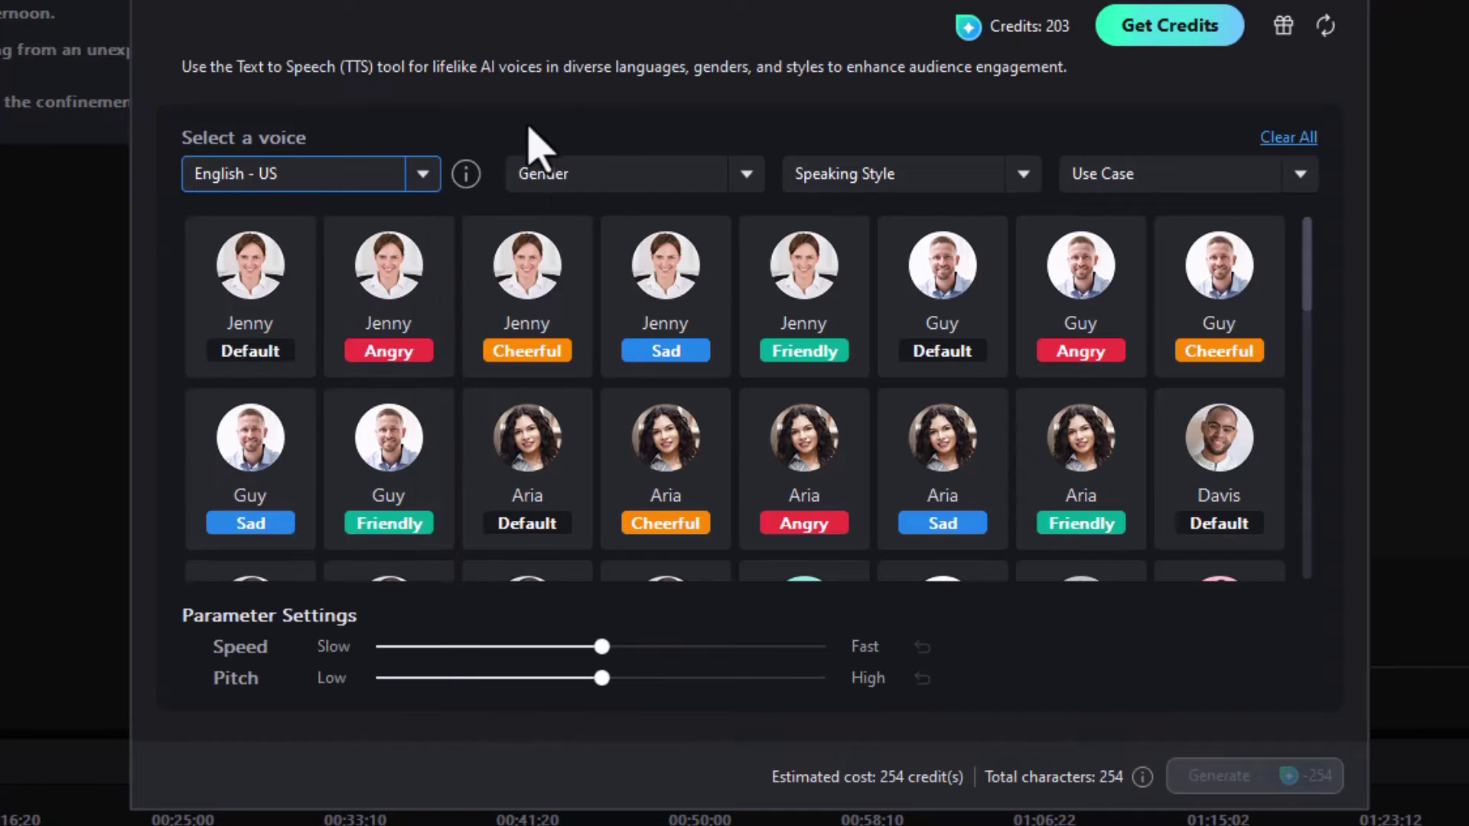
click(747, 177)
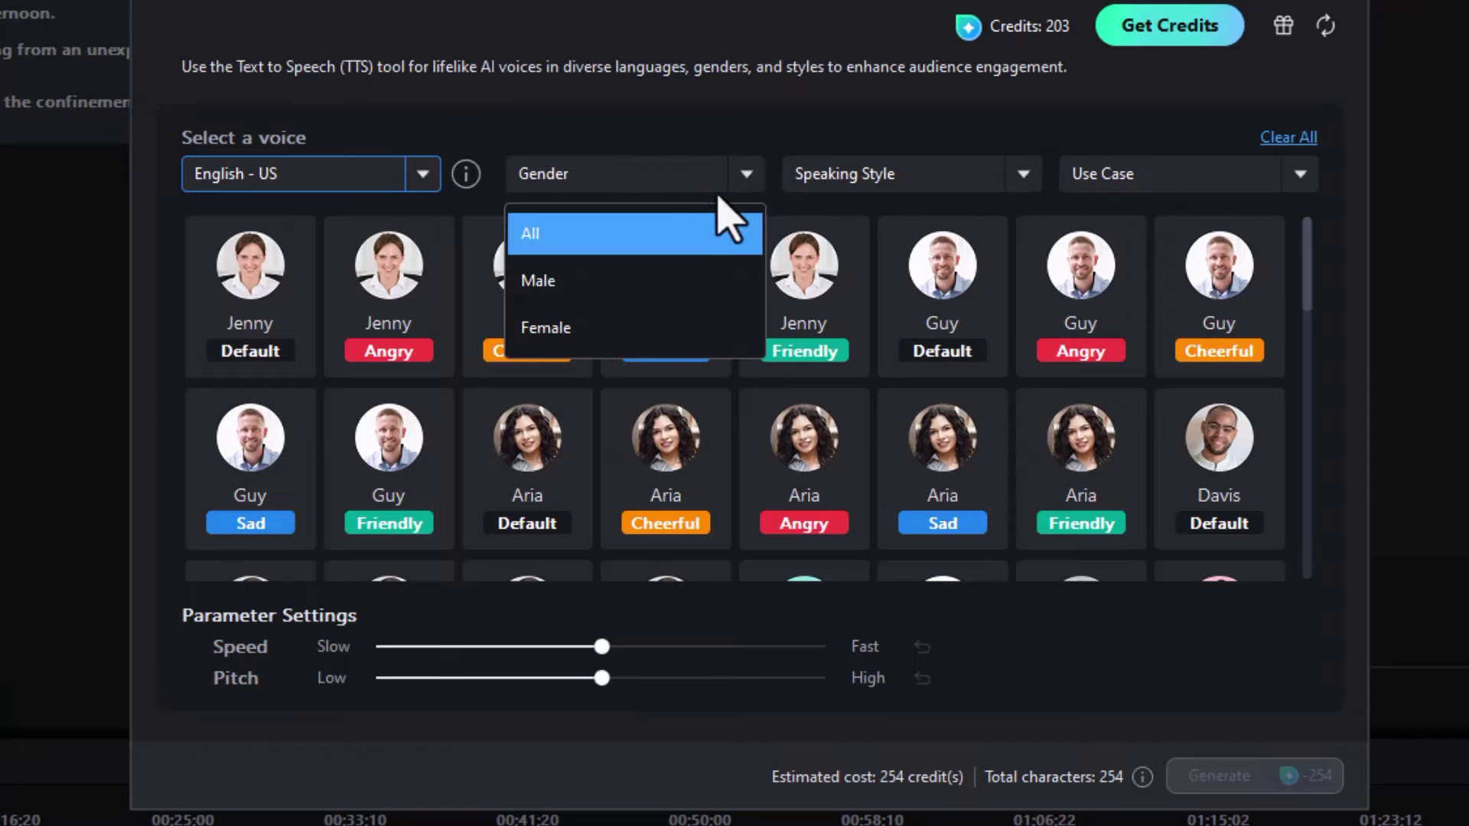
click(638, 328)
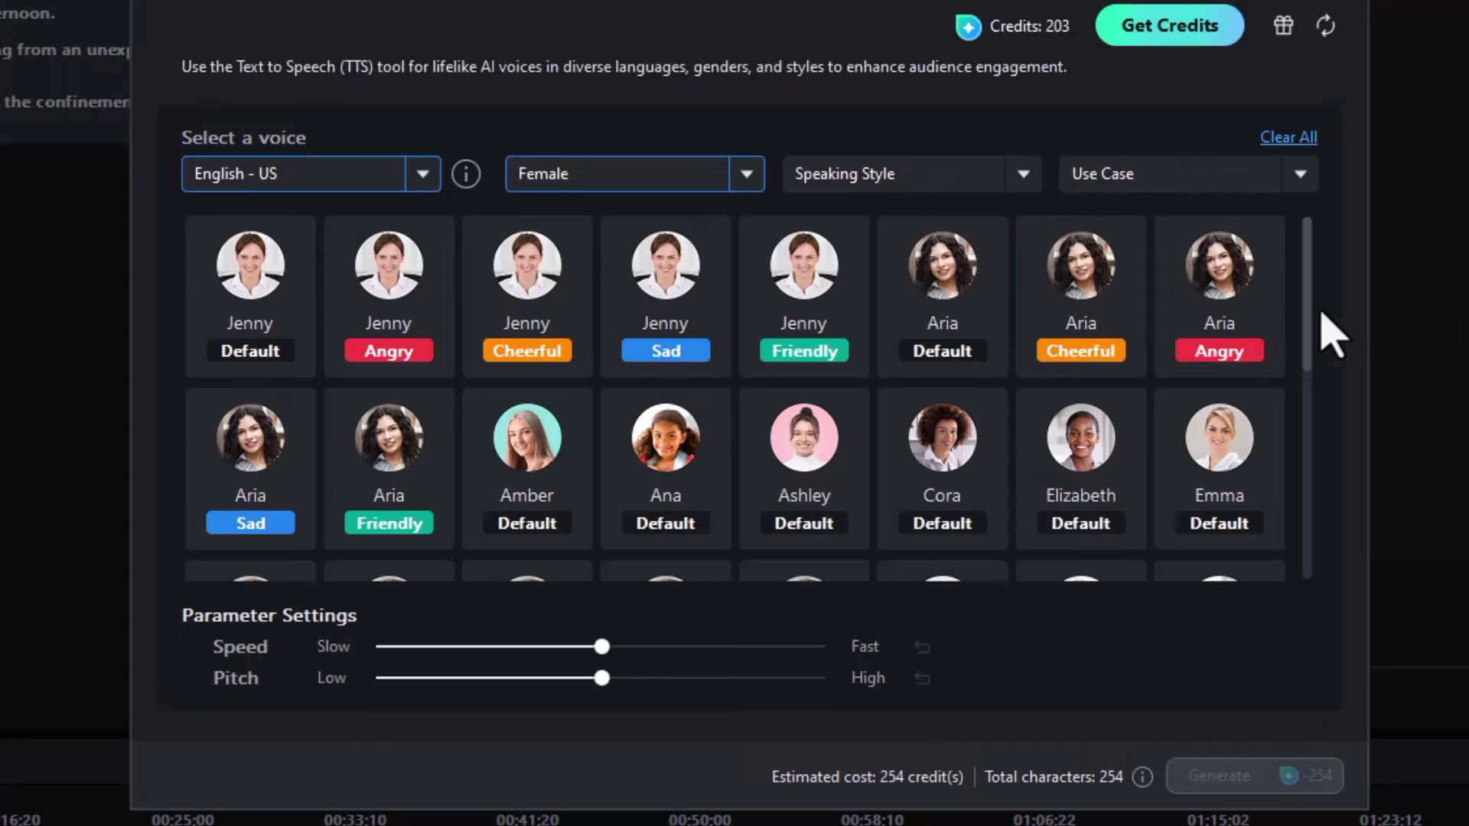
scroll(1301, 459, down, 5)
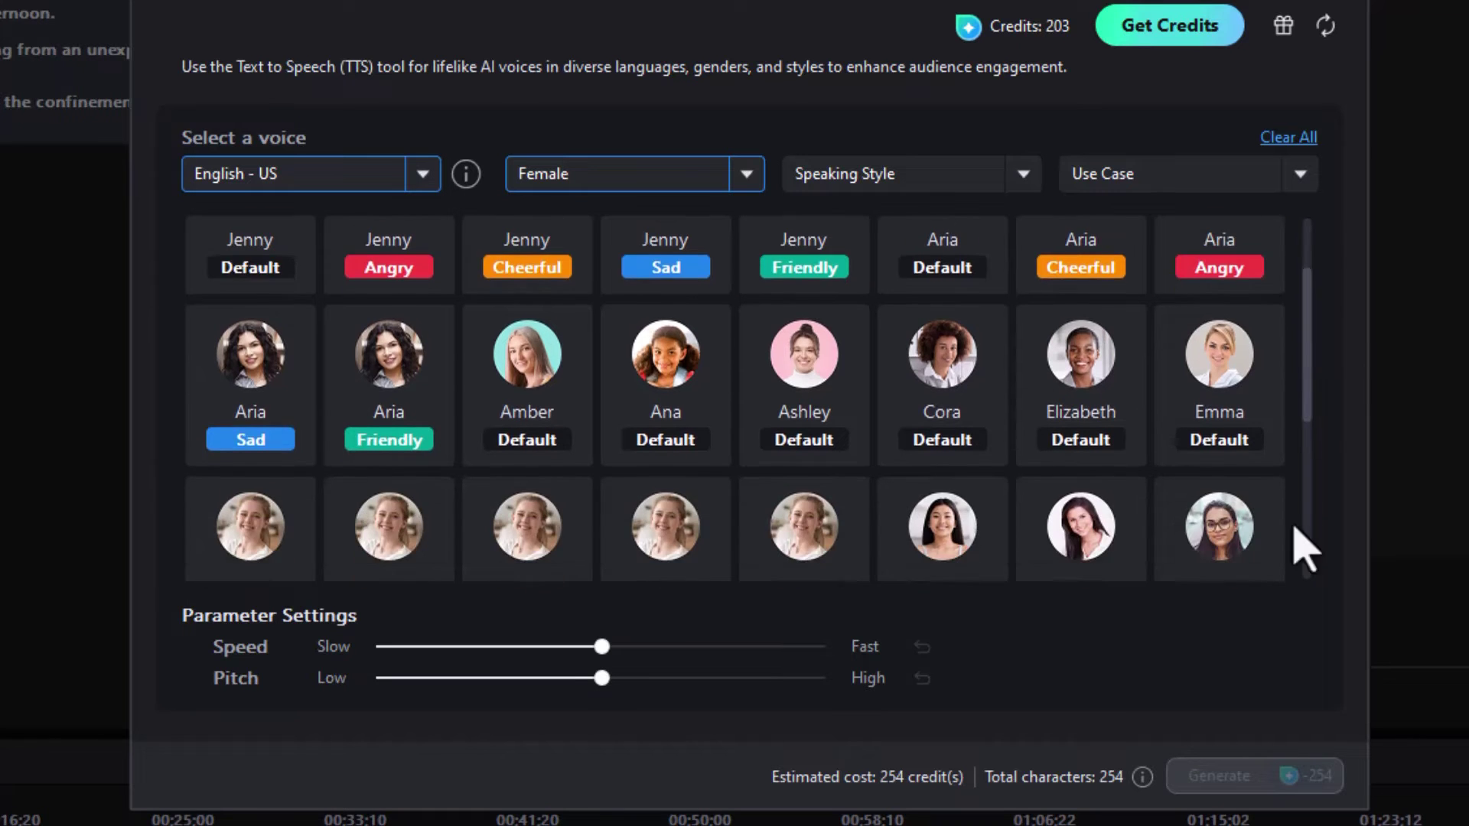
scroll(1301, 608, down, 2)
scroll(1289, 289, up, 6)
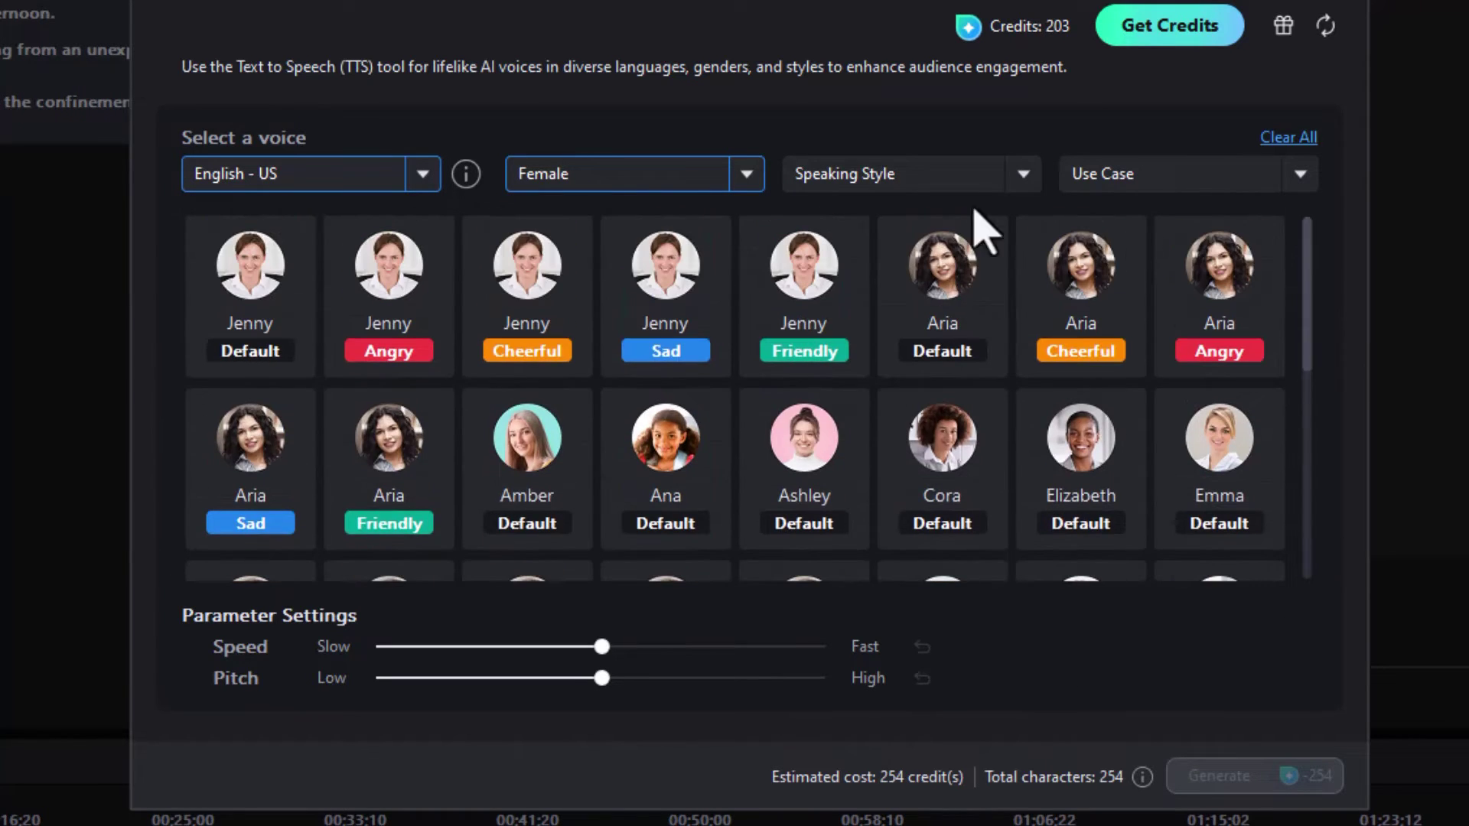
Step: Filter the voices by Male gender, Friendly speaking style and Entertainment use case, and clear all filters
click(746, 174)
click(645, 283)
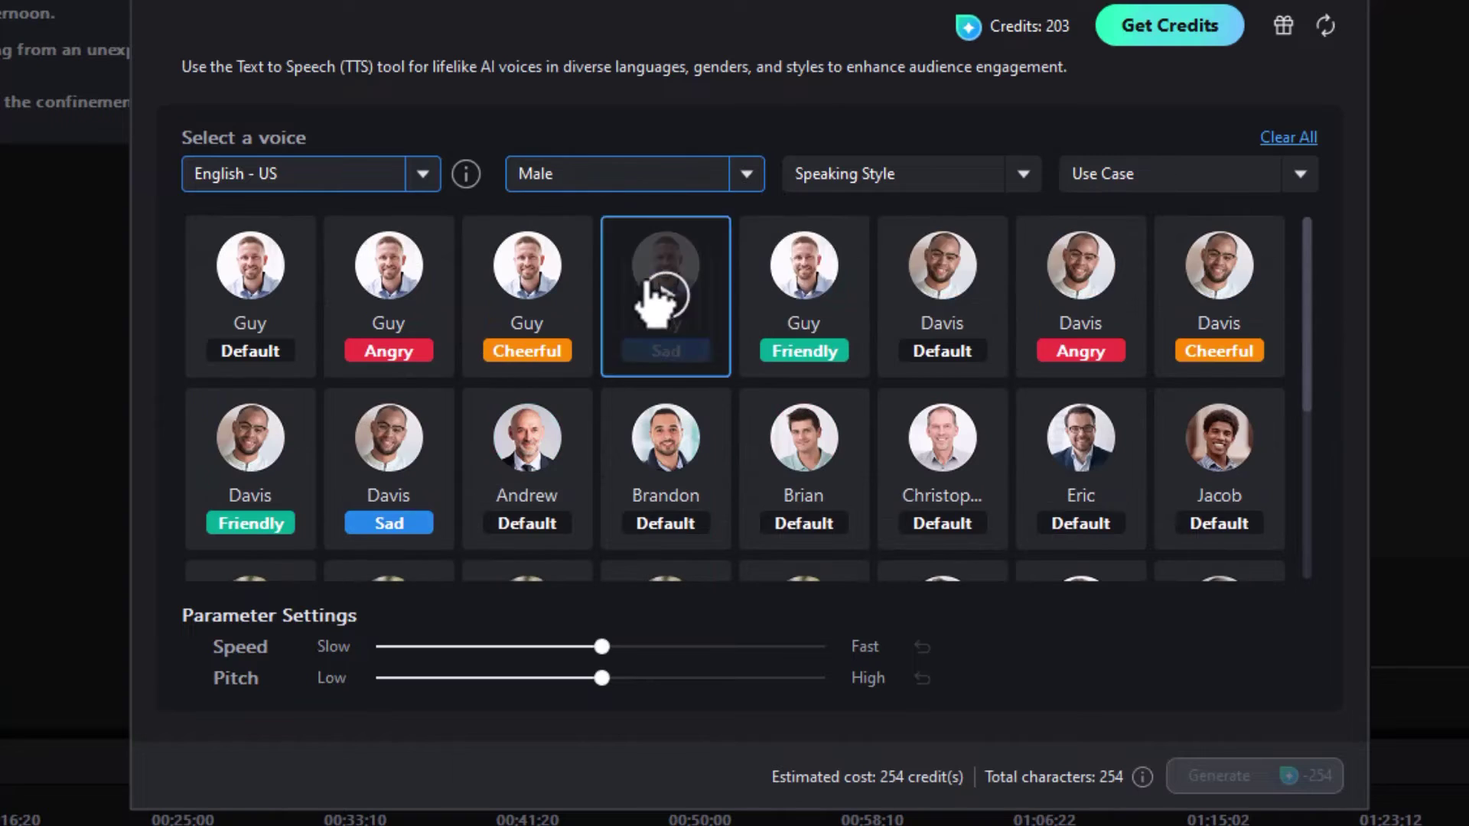
click(1023, 175)
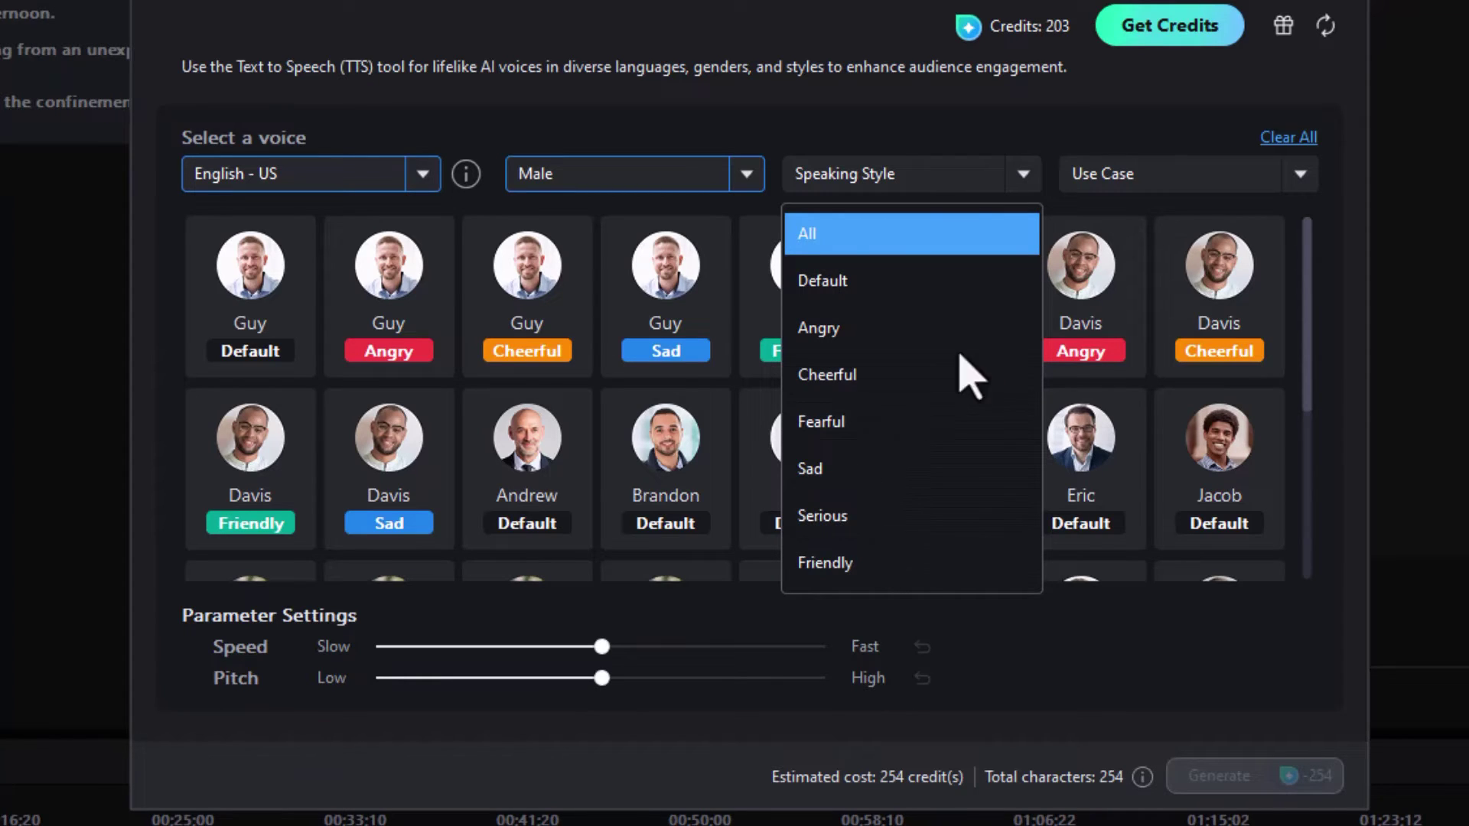
click(897, 570)
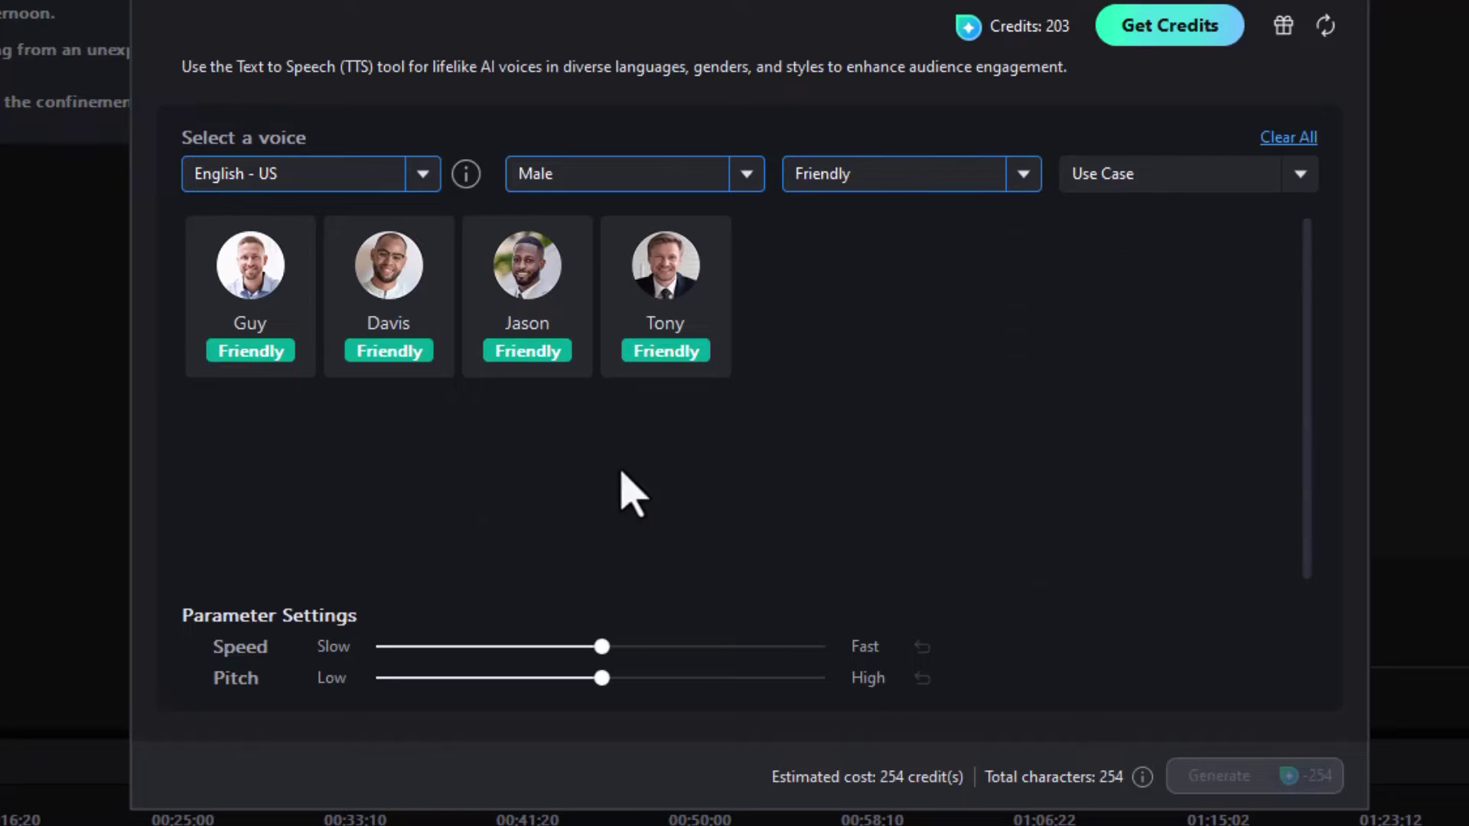
click(1299, 177)
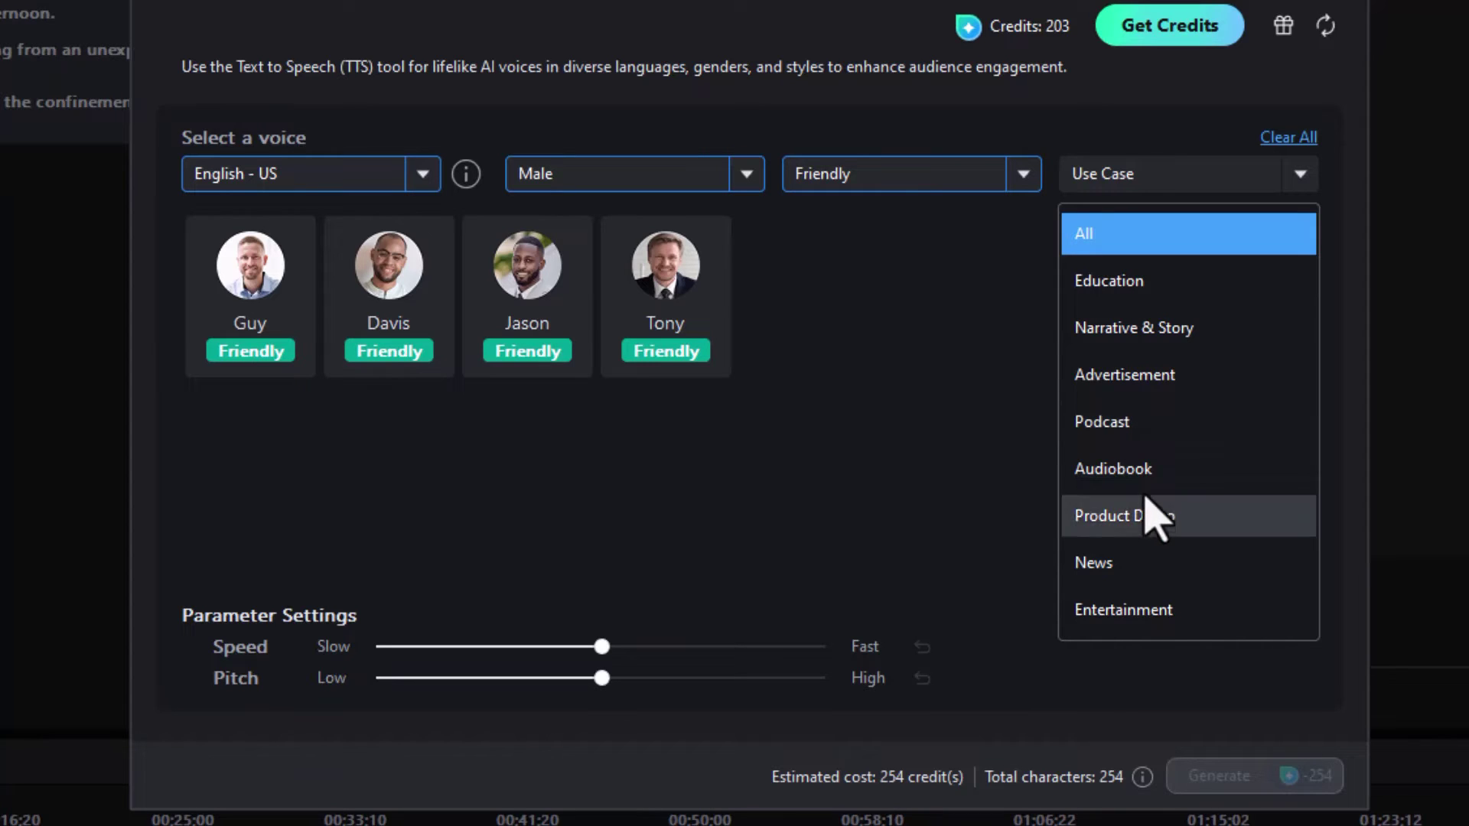
click(1141, 609)
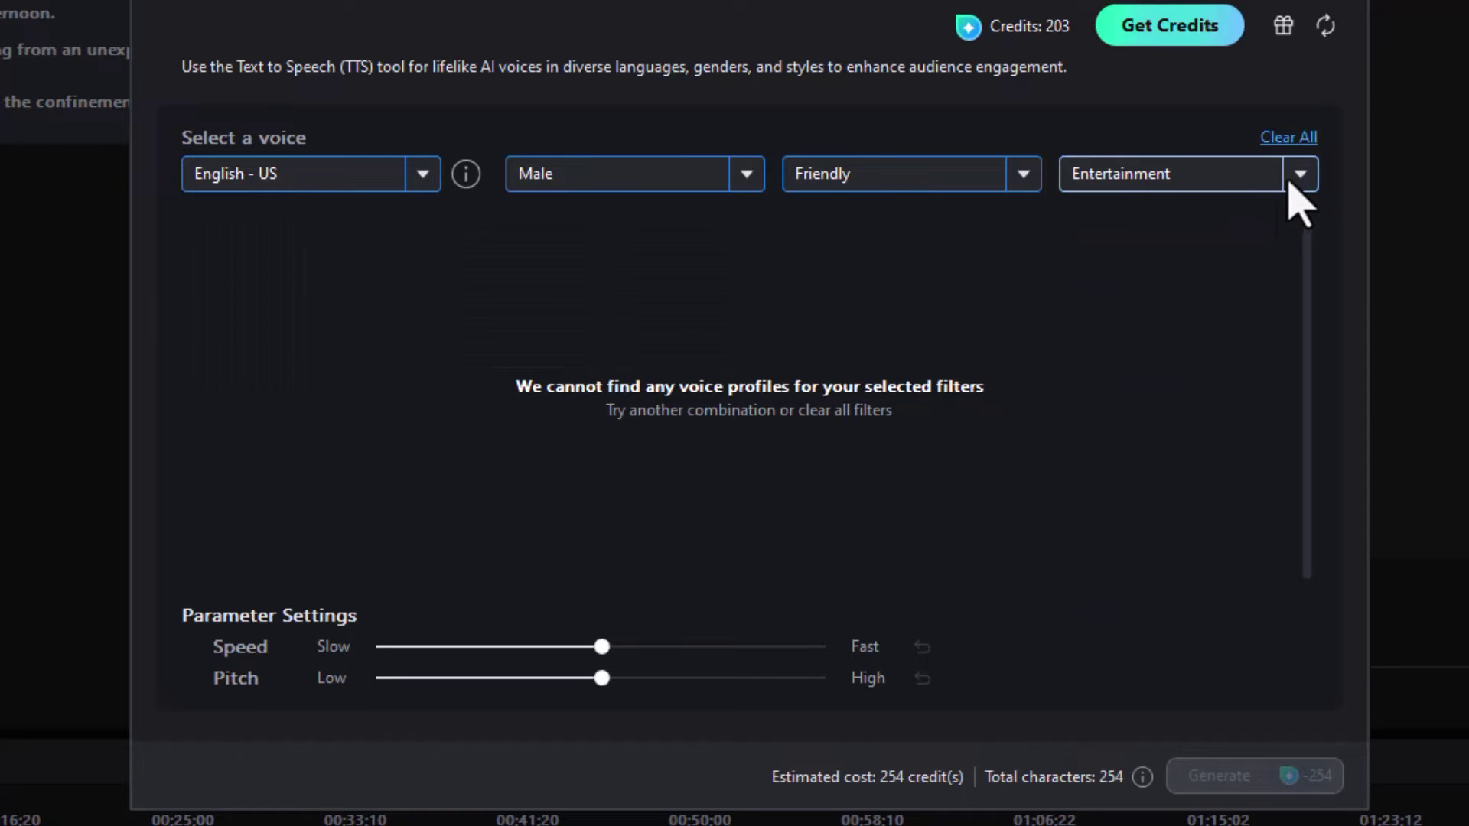
click(1289, 139)
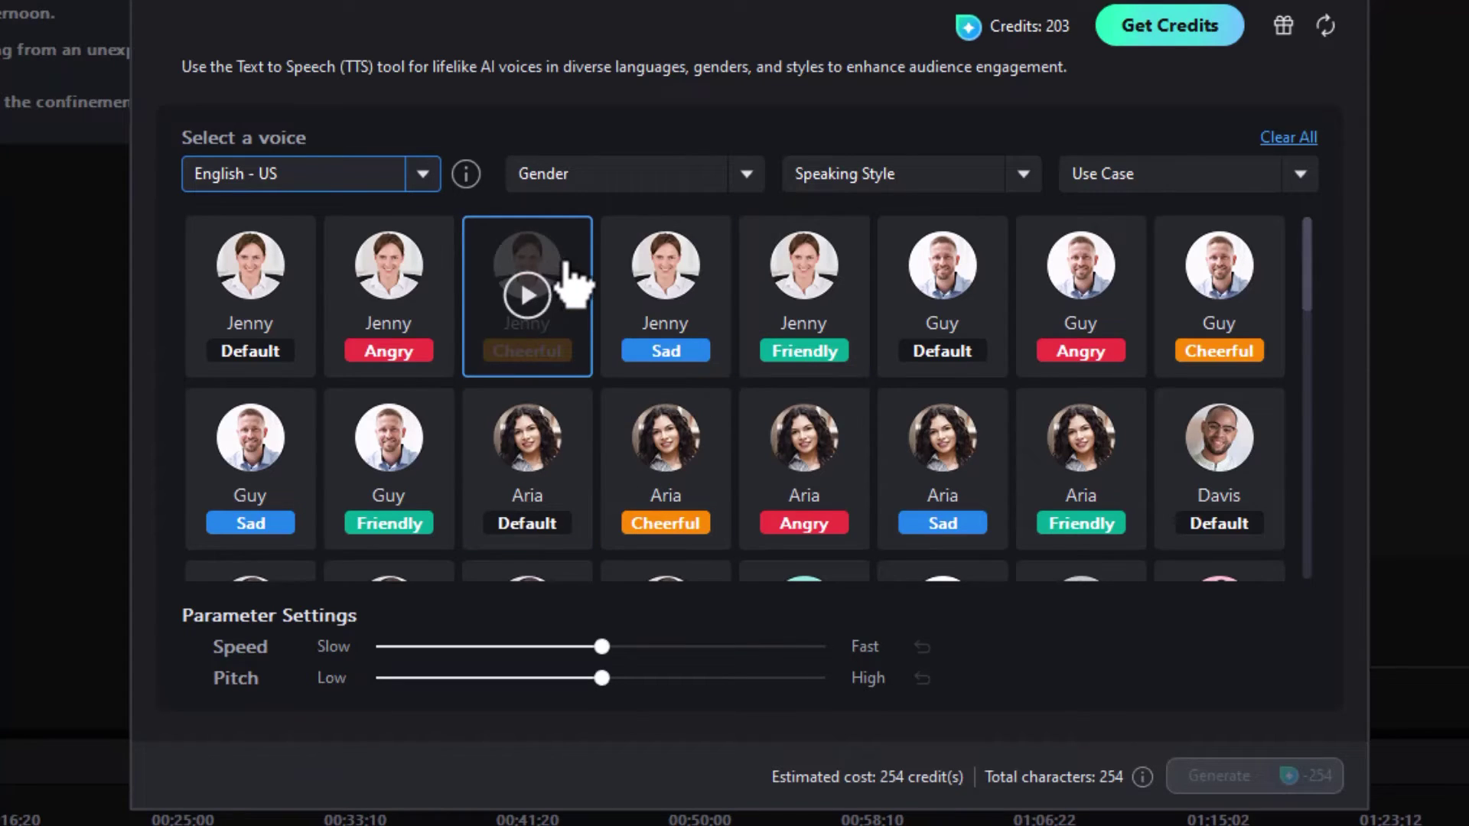
Step: Preview the Jenny Cheerful, Jenny Sad, Tony Angry and Tony Sad voices
click(527, 294)
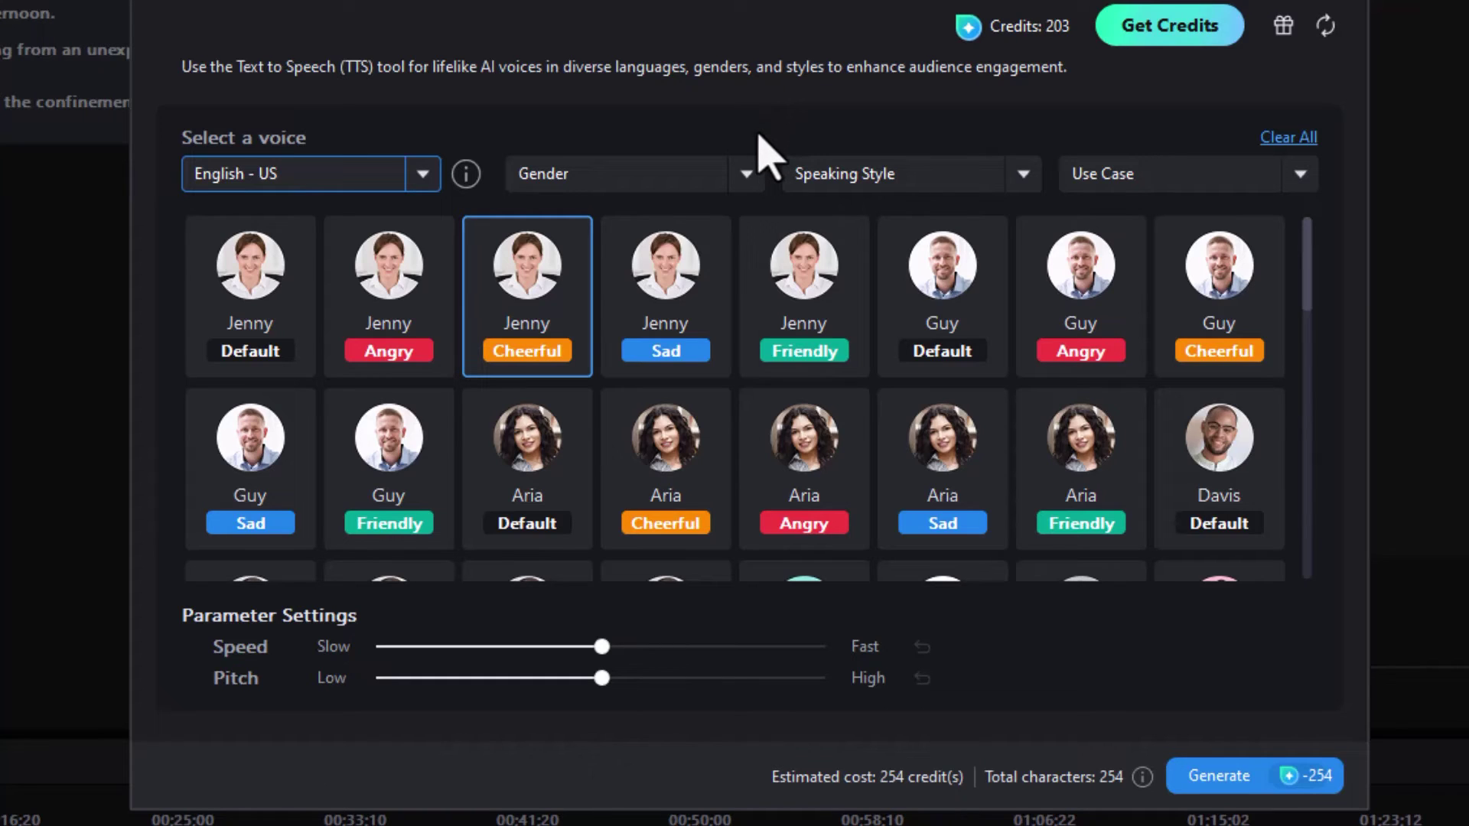
click(676, 301)
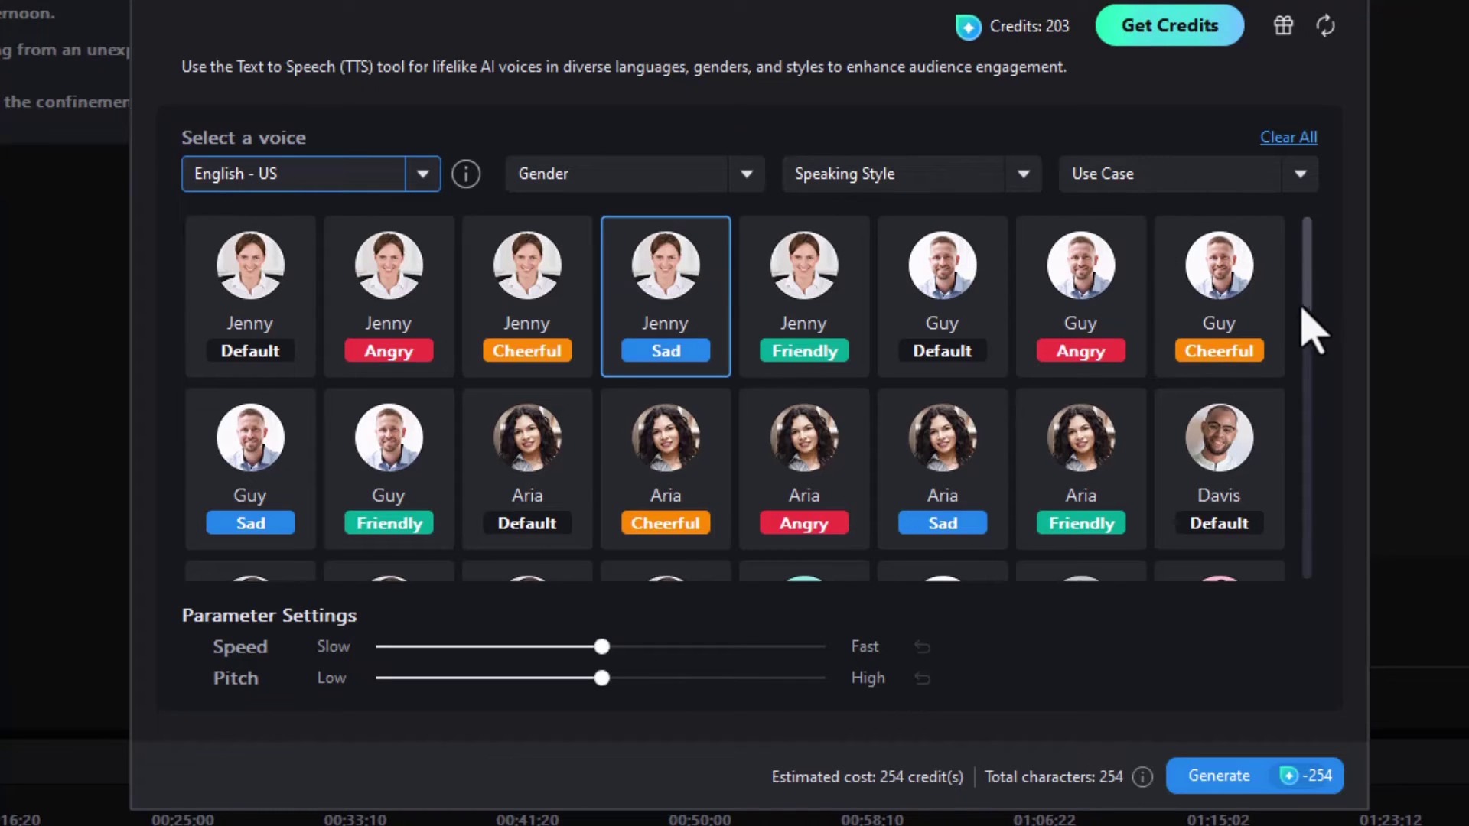
scroll(1306, 328, down, 2)
scroll(1307, 626, down, 2)
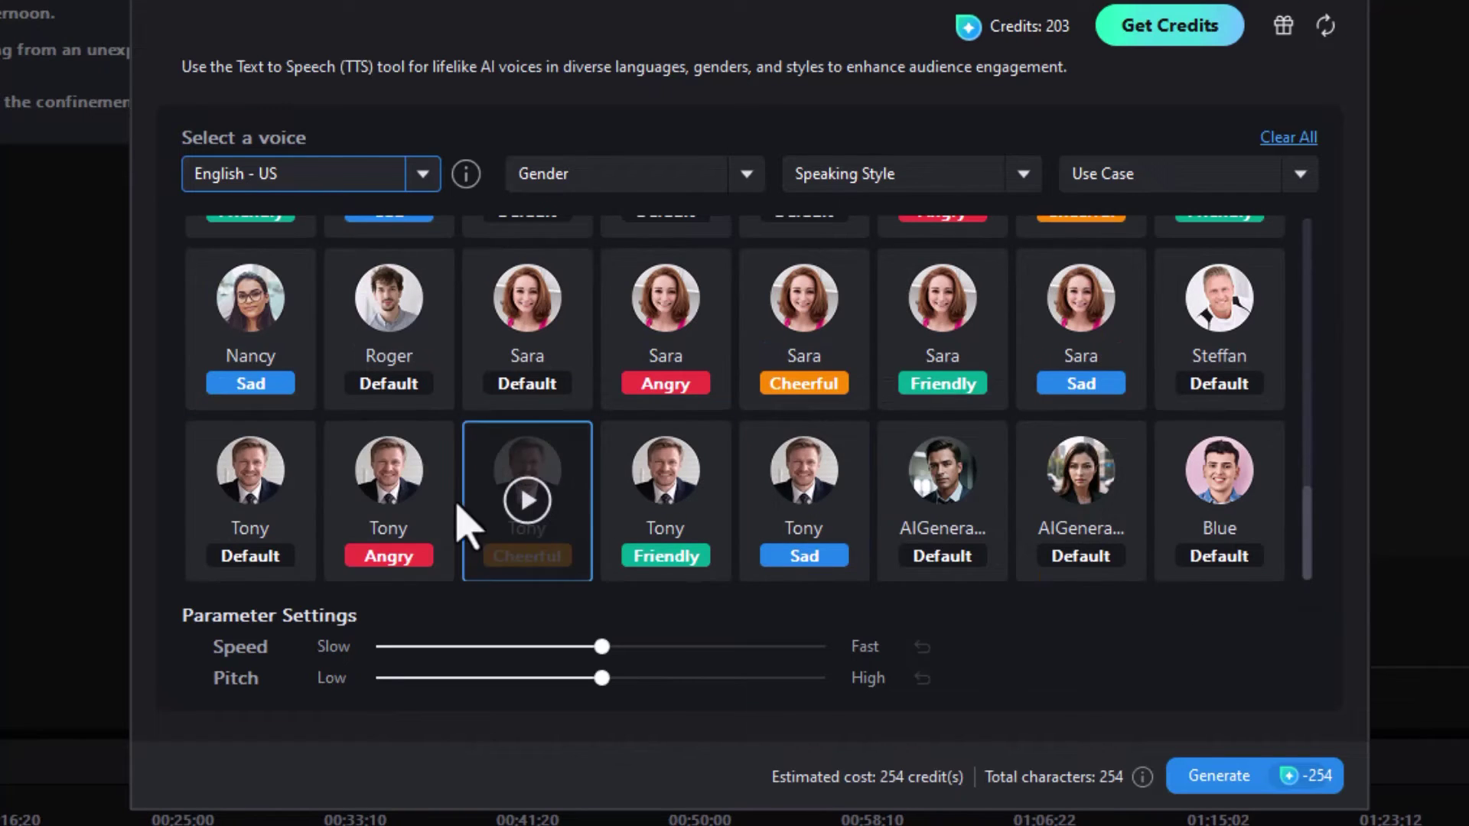
click(391, 497)
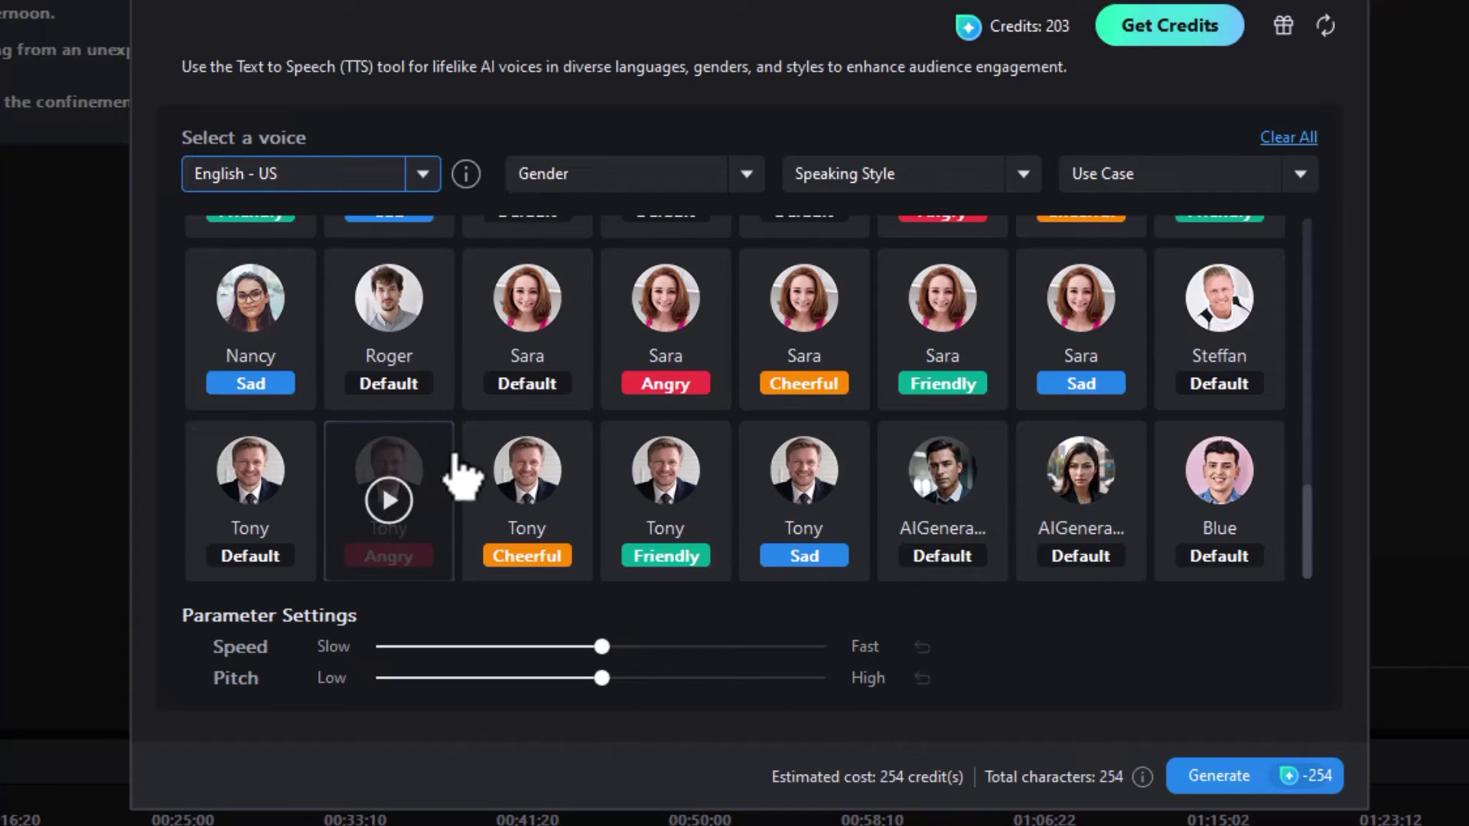
click(810, 490)
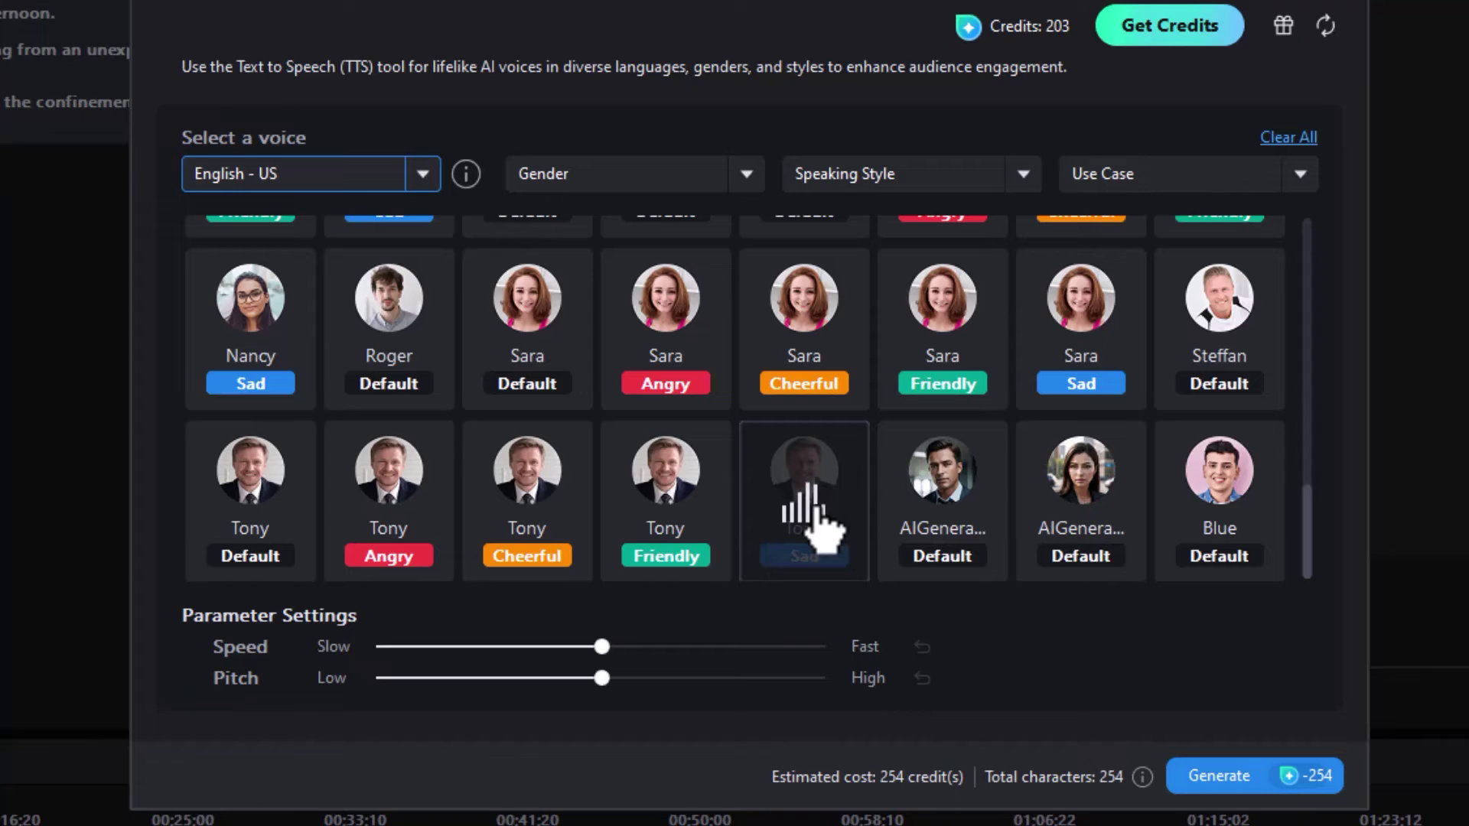
click(802, 478)
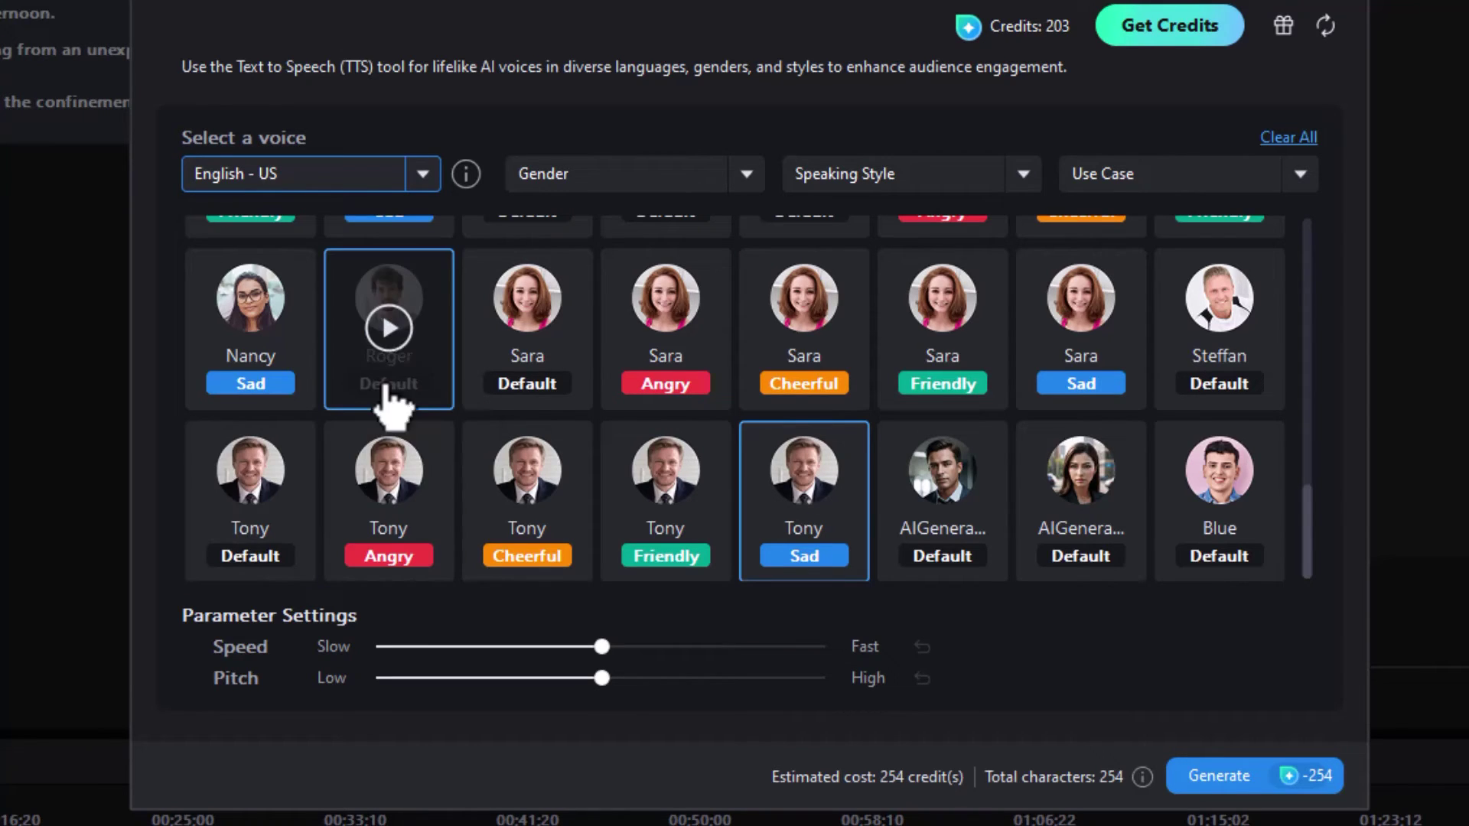
Step: Try to generate speech with the Roger Default voice, slightly faster and lower-pitched, decline the credit purchase and close Text to Speech
click(414, 381)
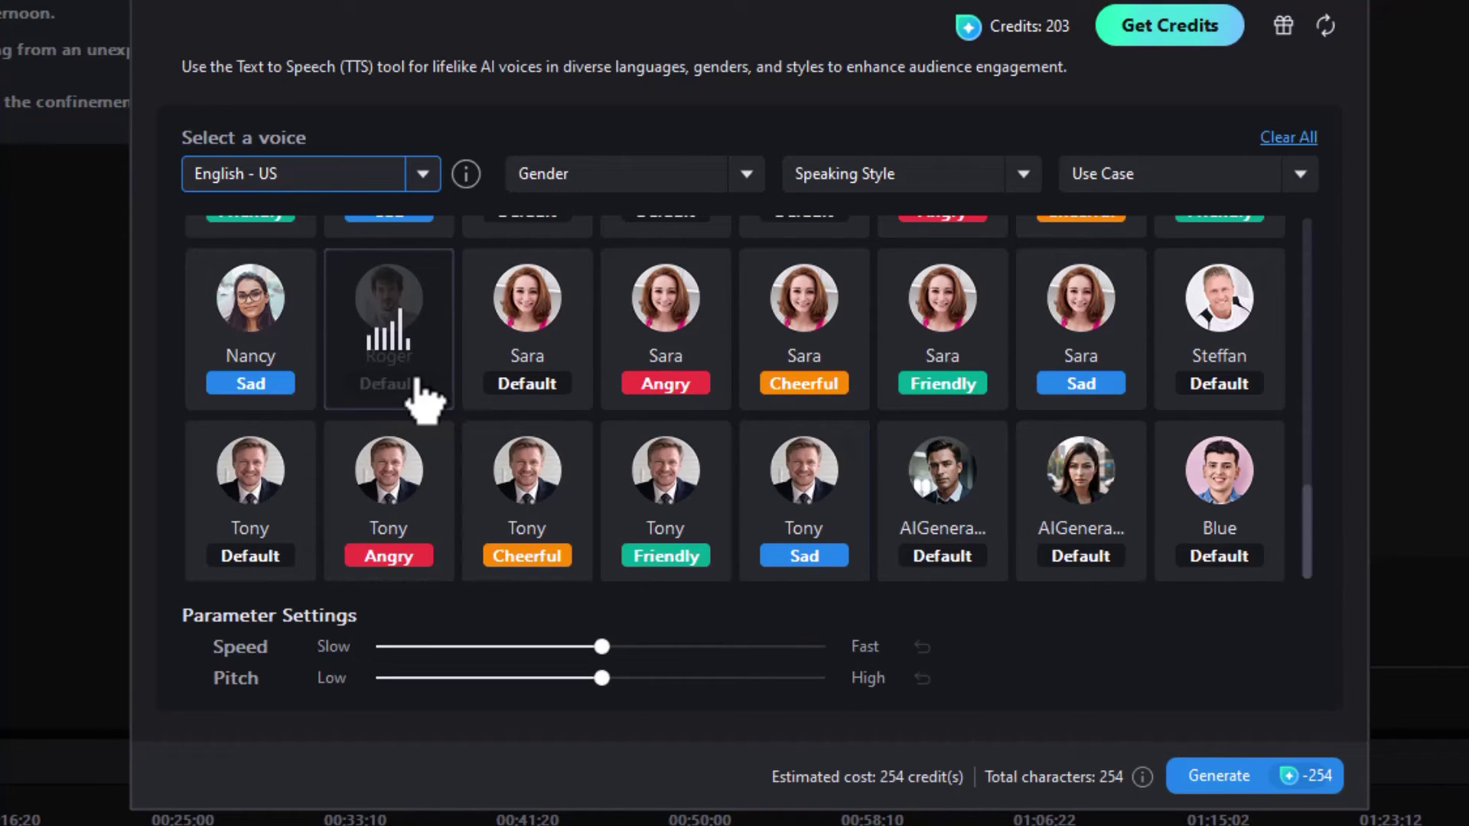
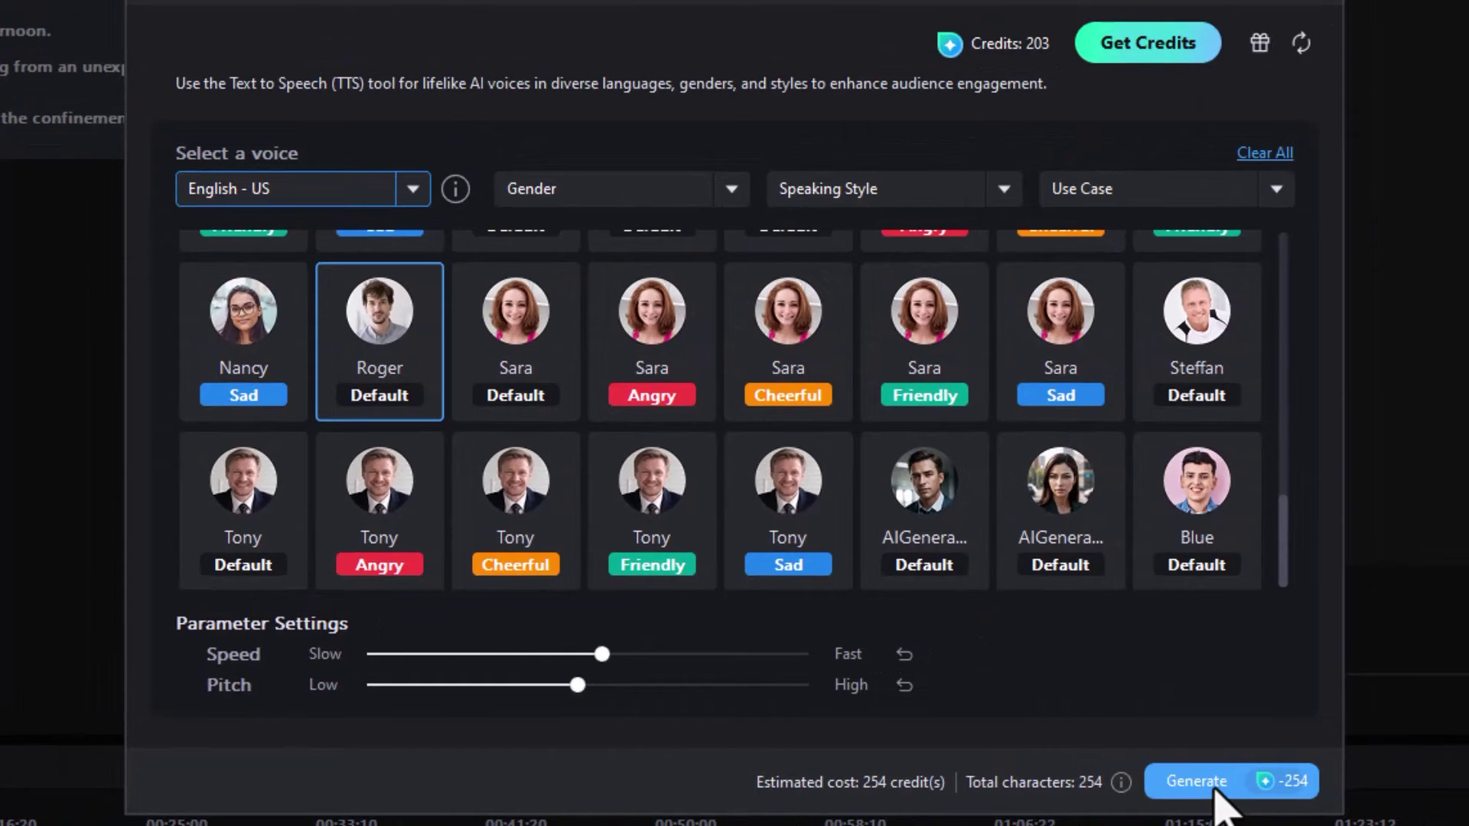
click(1215, 792)
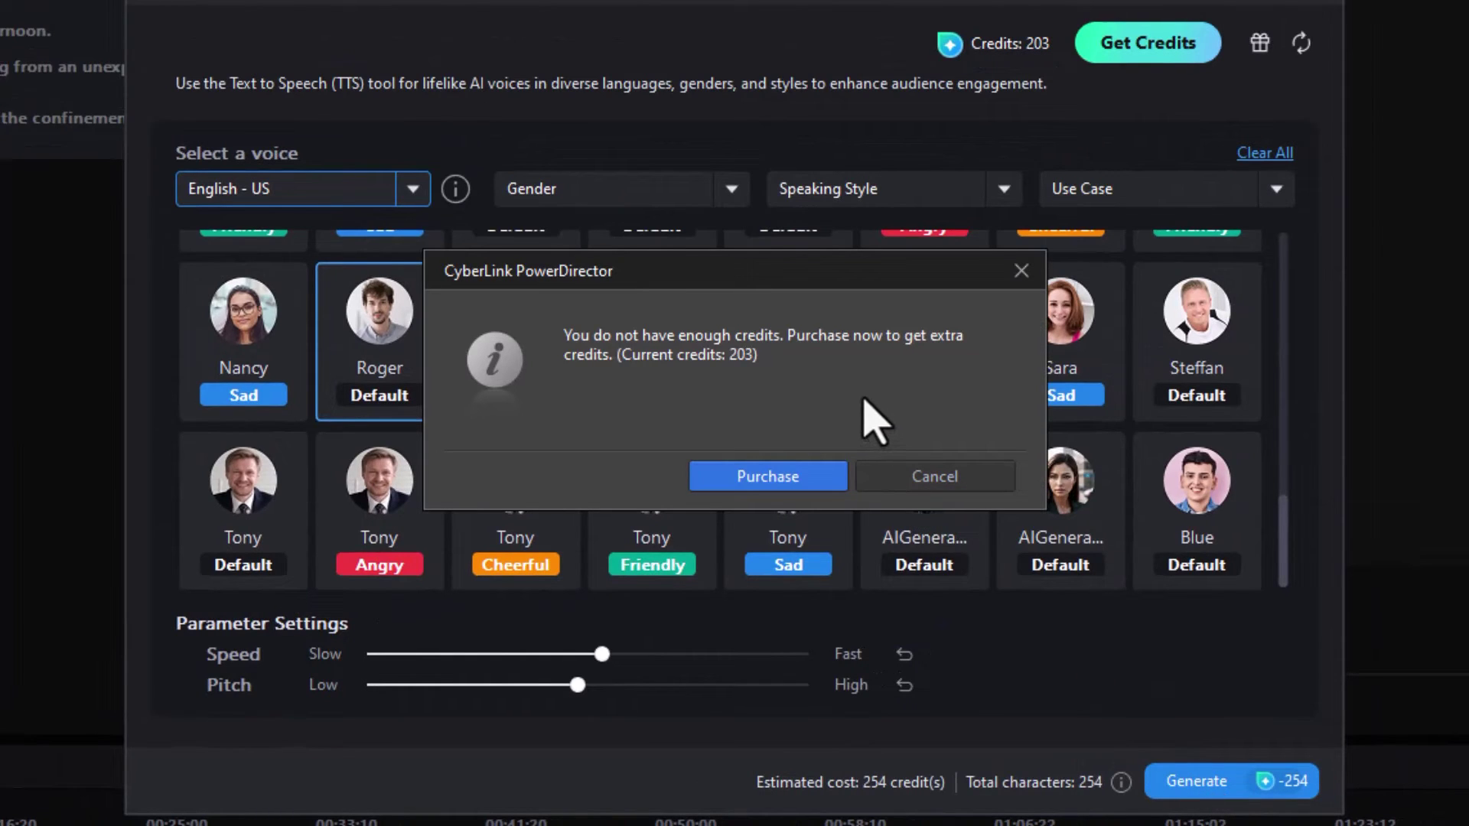
click(925, 484)
click(1318, 6)
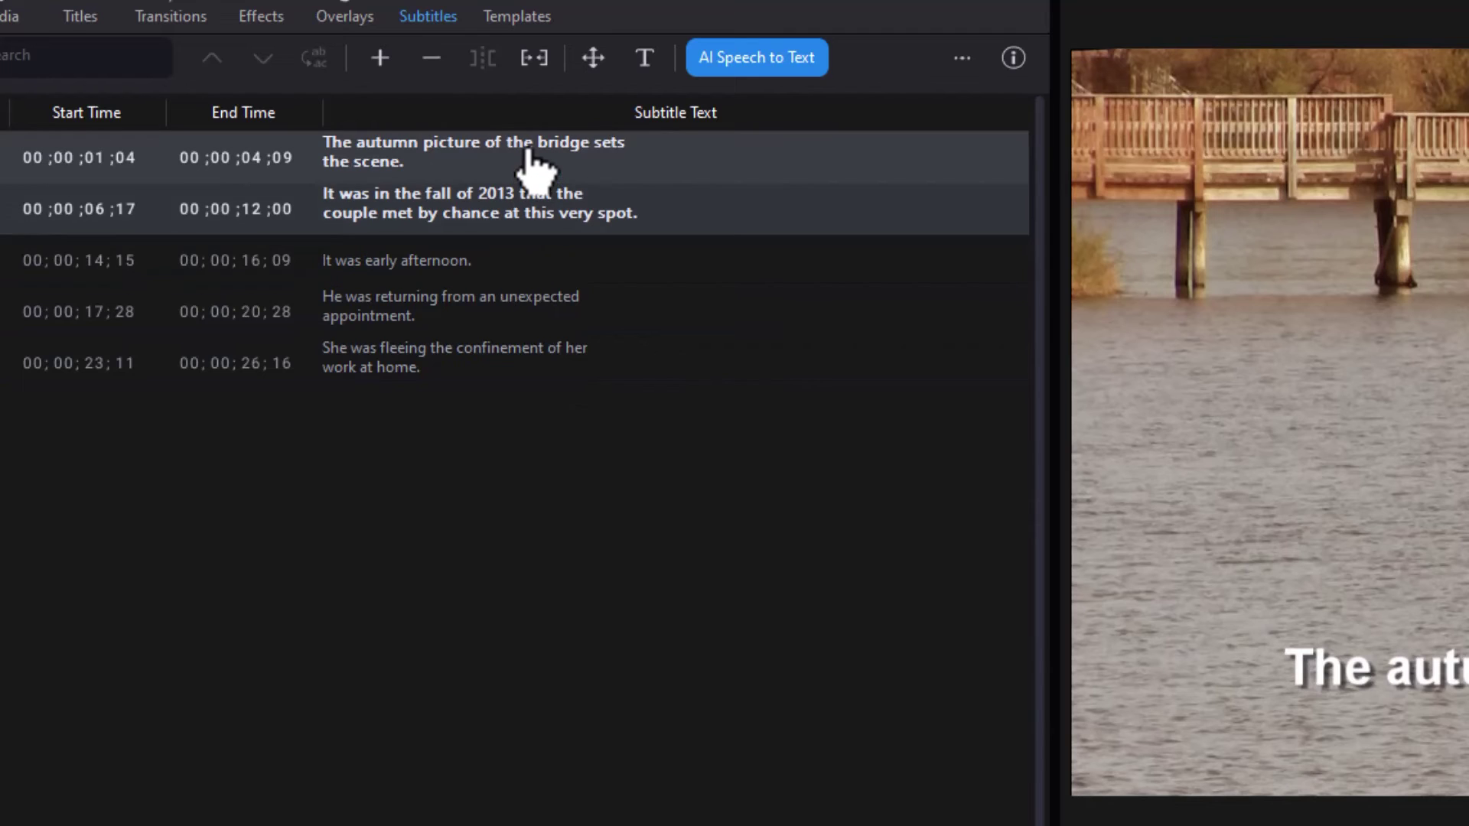
Step: Select only the second subtitle entry and open Text to Speech for it, dismissing the server connection message
click(528, 201)
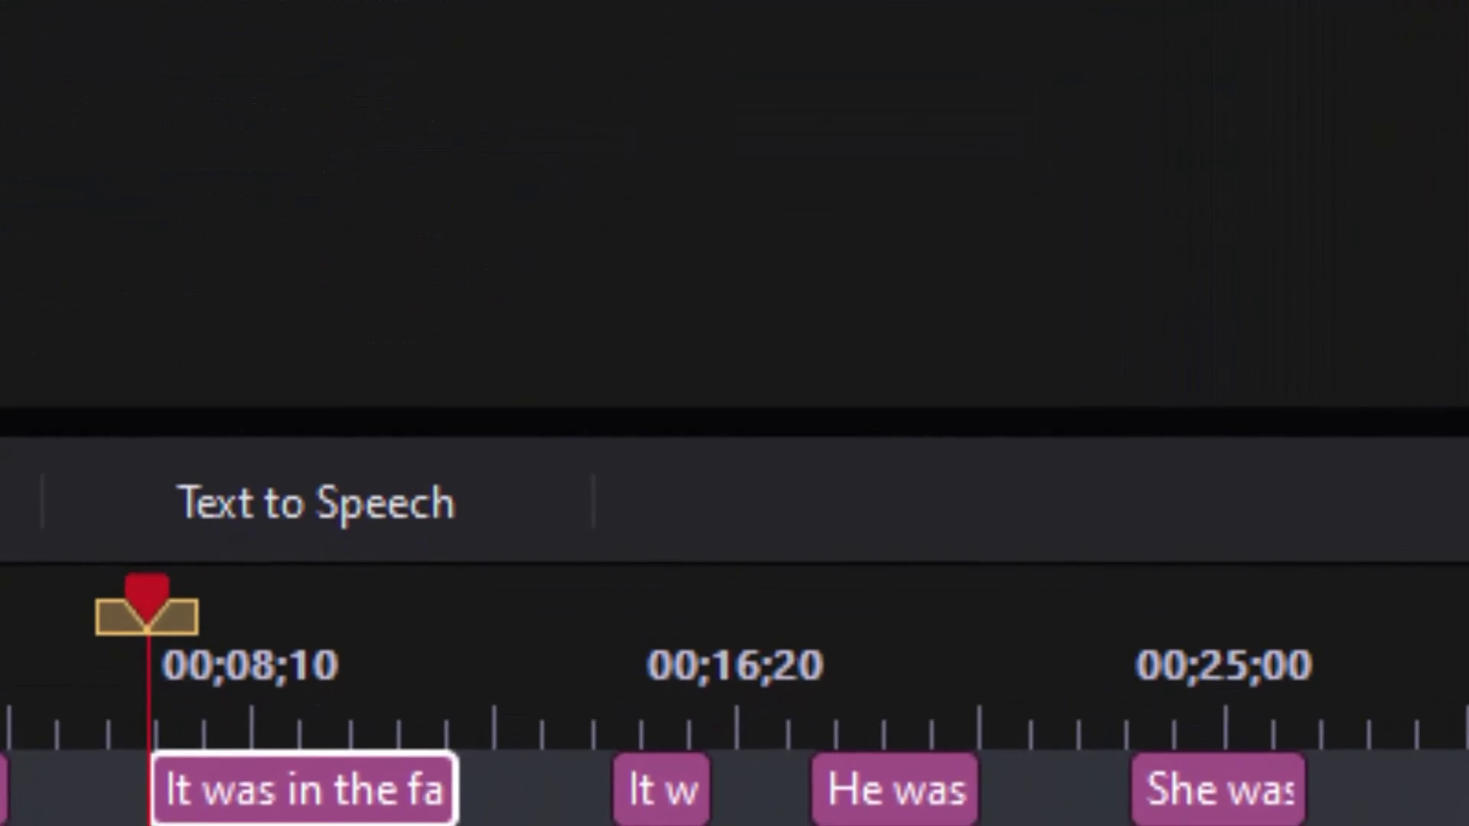
click(340, 580)
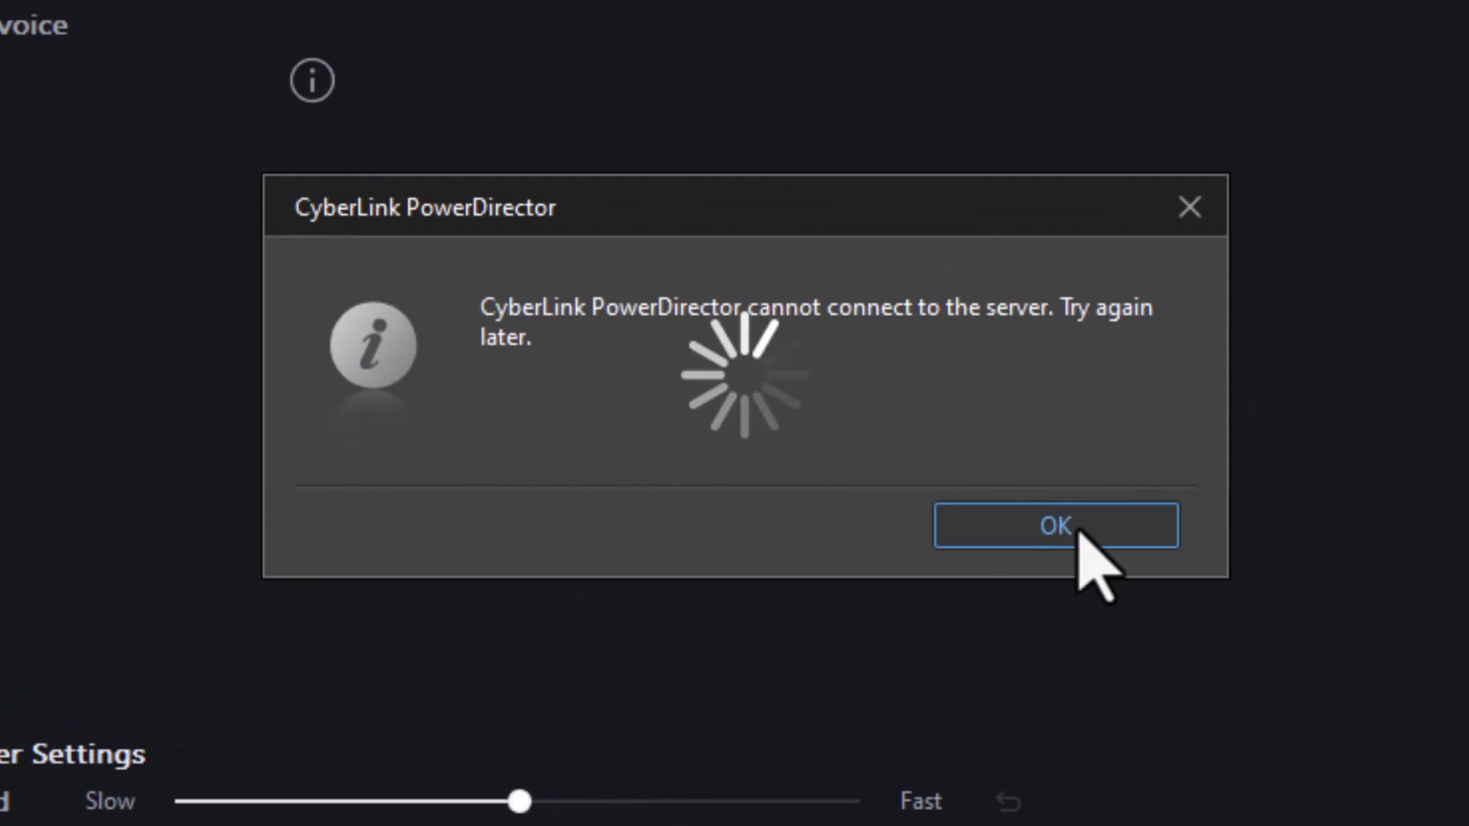
click(1079, 534)
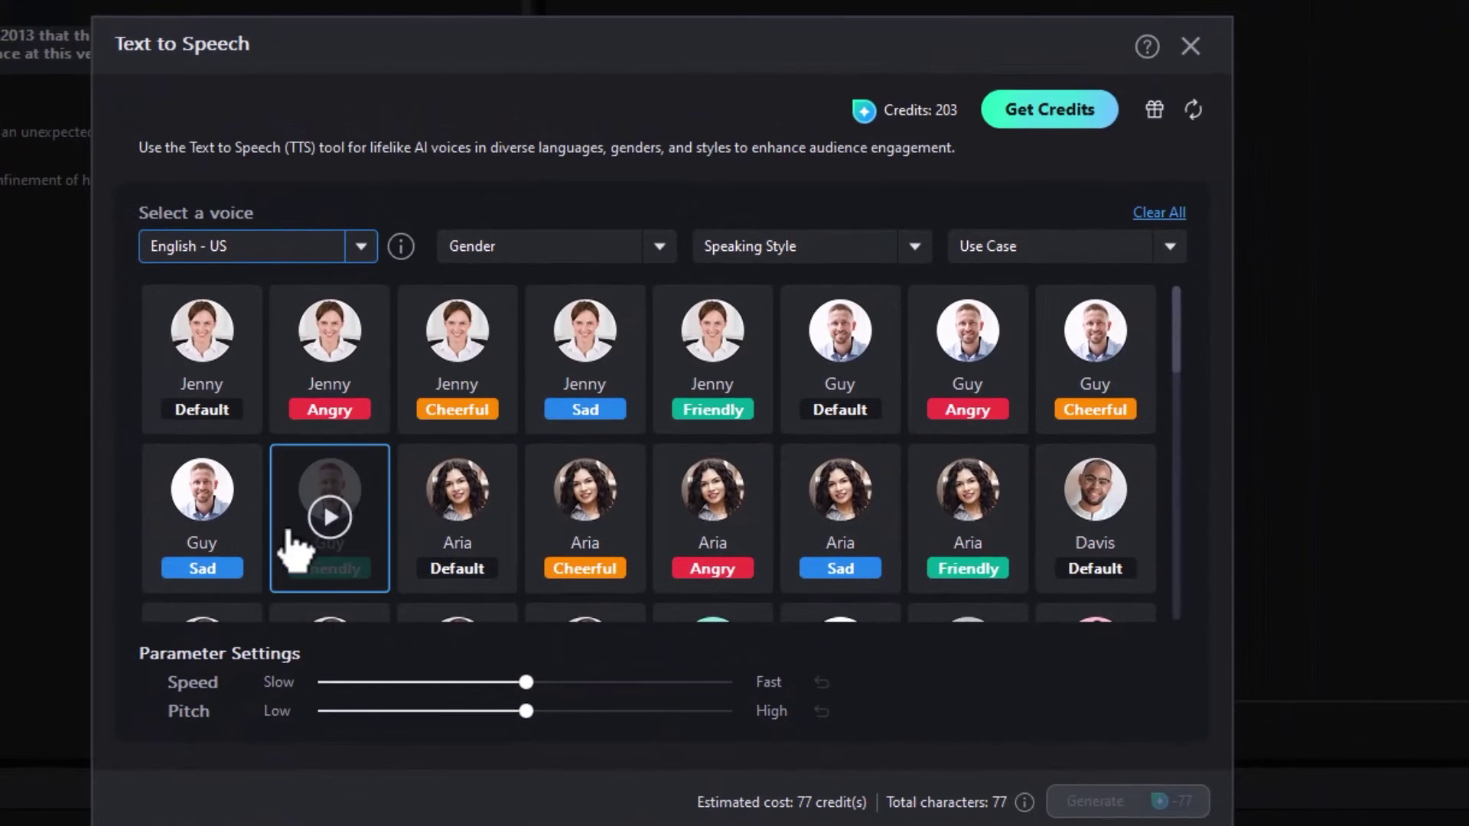
Step: Generate speech for the second subtitle with the Roger Default voice at slightly faster speed and slightly lower pitch, accepting the credits notice
drag(1178, 356, 1184, 621)
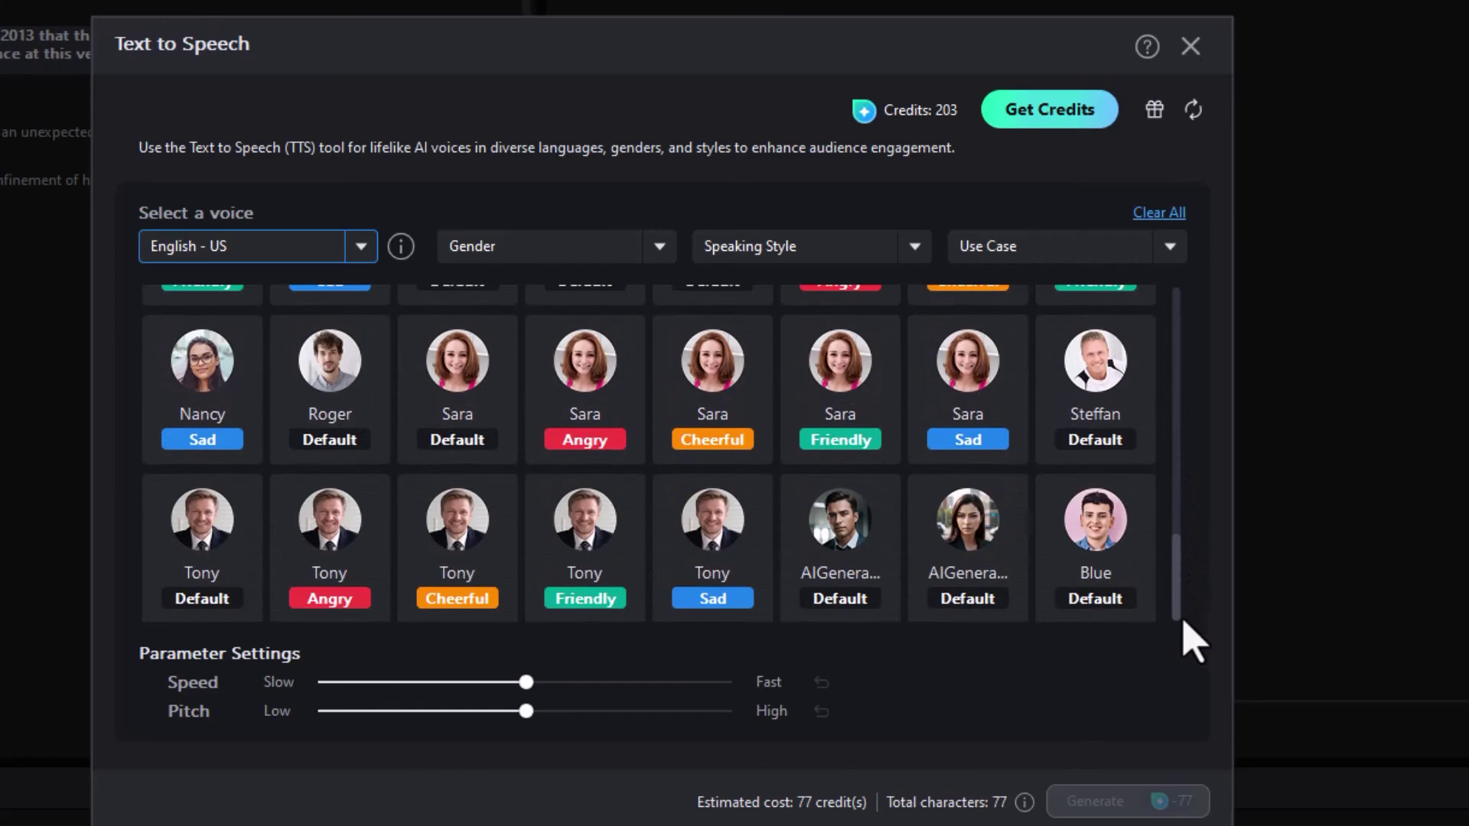
click(346, 430)
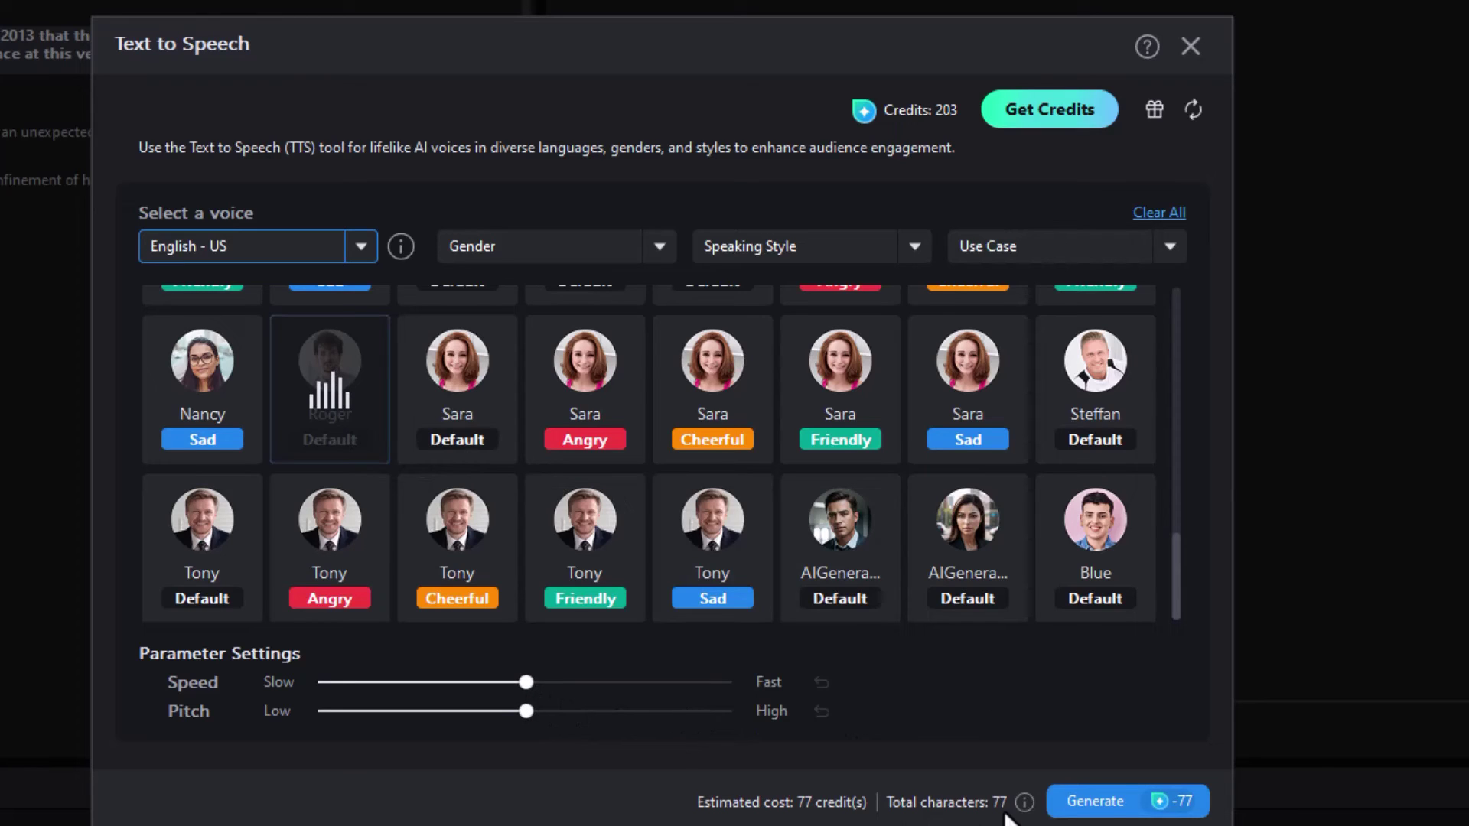
drag(525, 685, 528, 719)
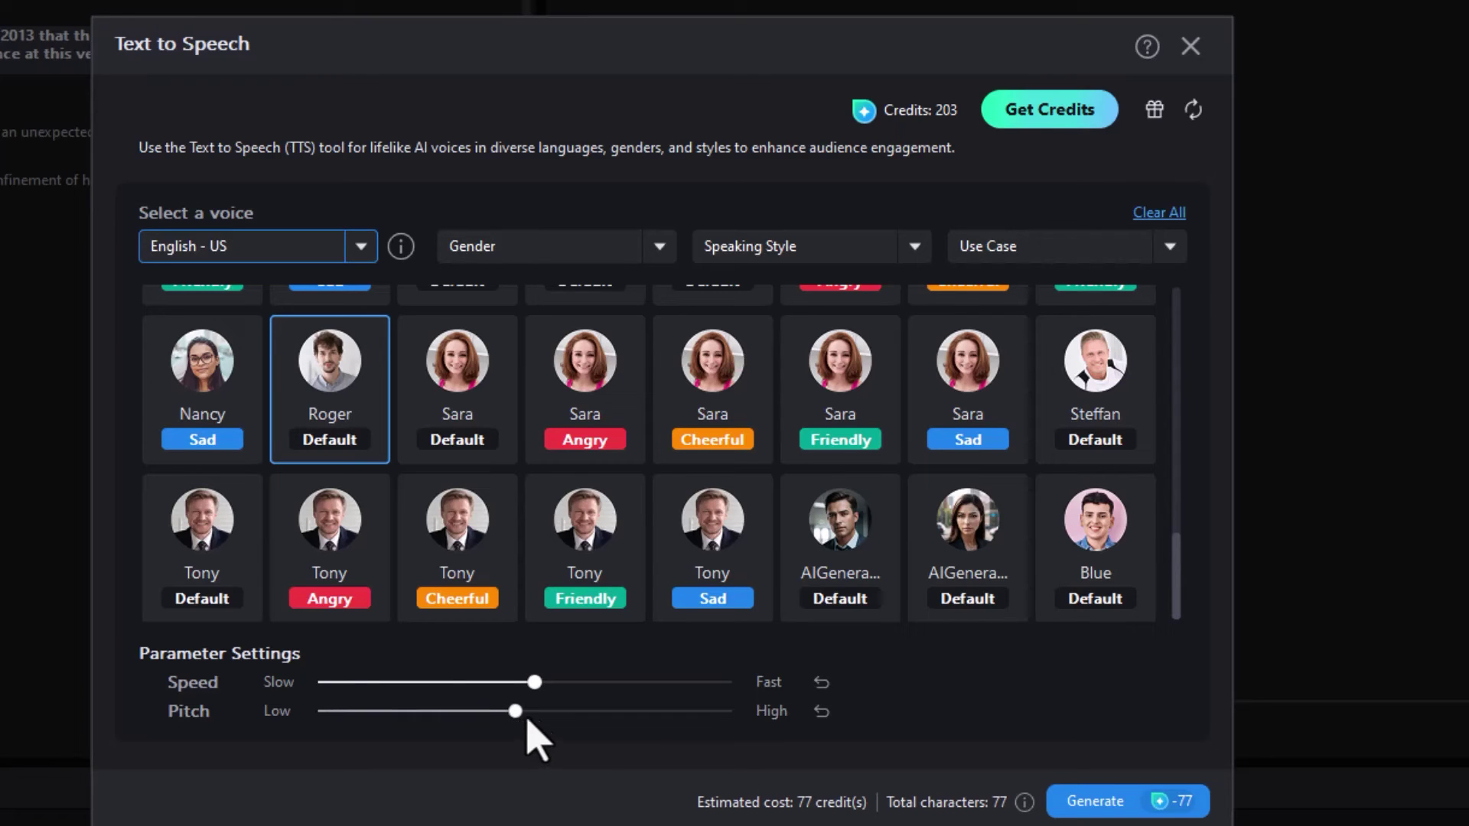
click(1145, 805)
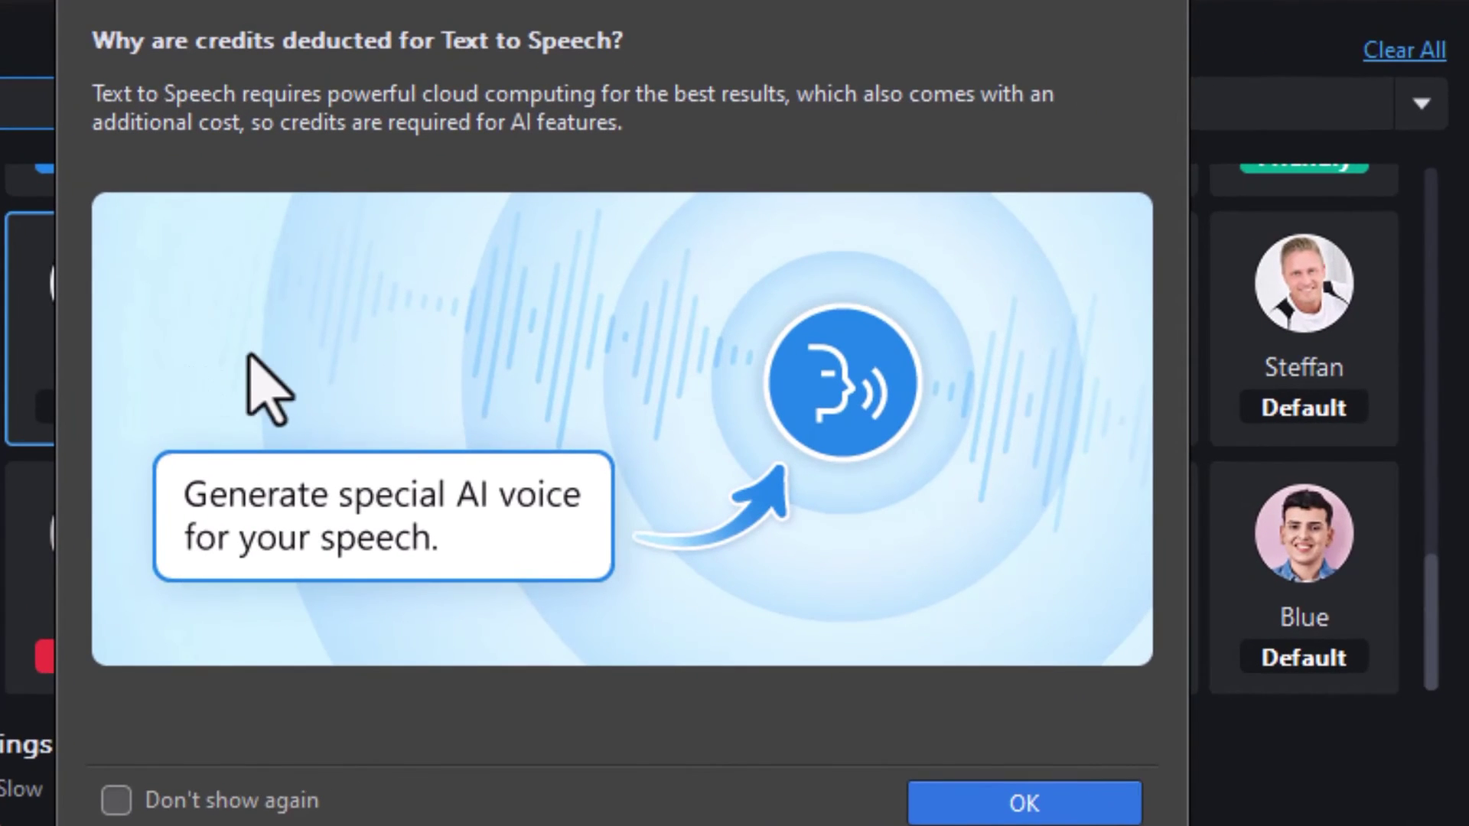
click(1023, 807)
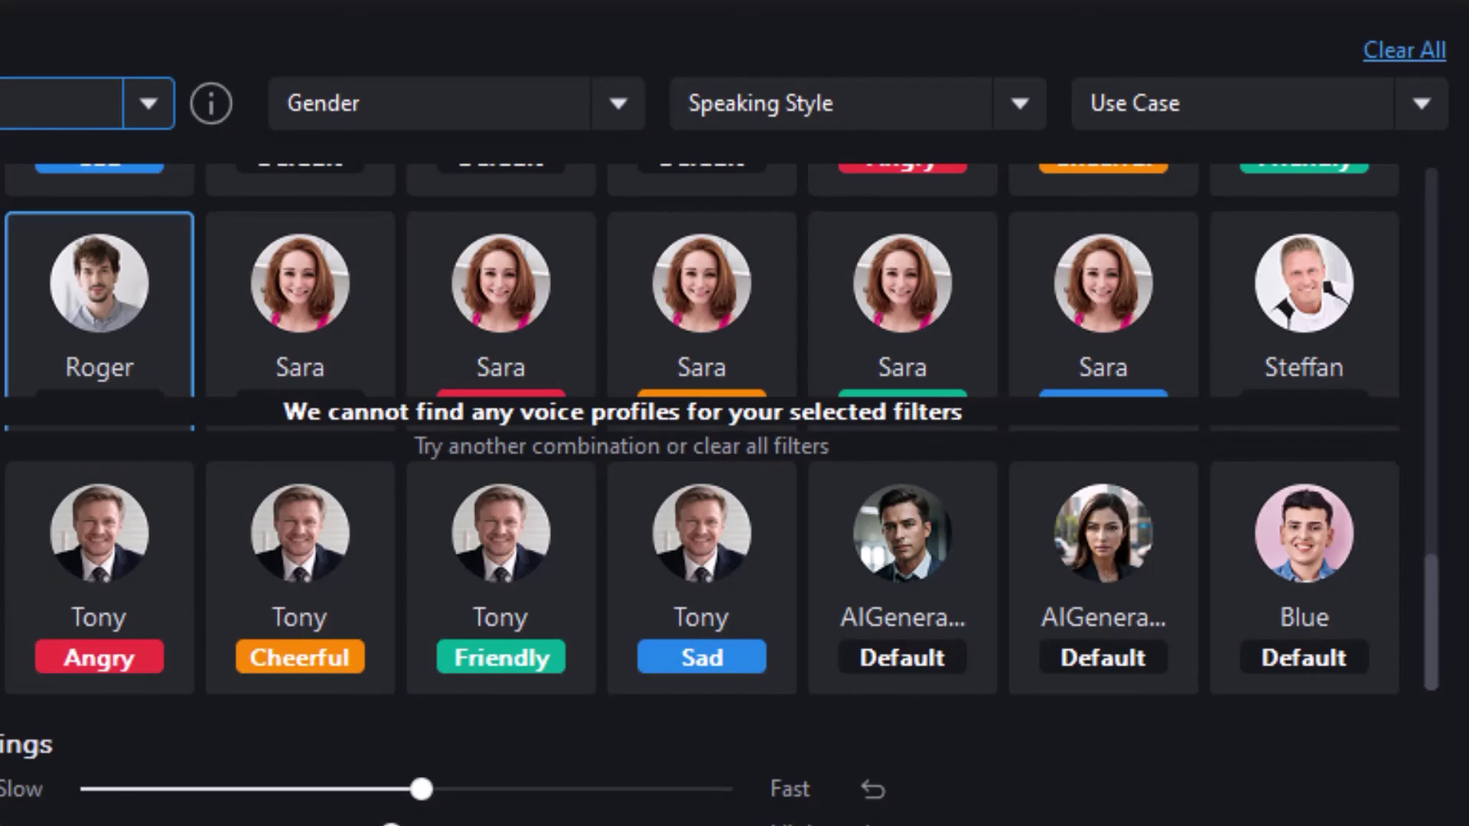